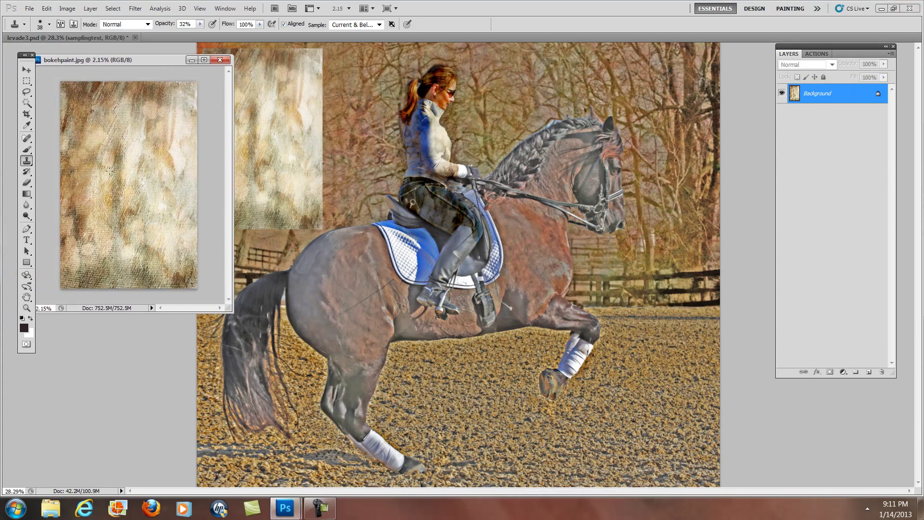
Move the bokehpaint.jpg window clear of the pasted texture and select the texture layer in levade3.psd
drag(158, 60, 122, 52)
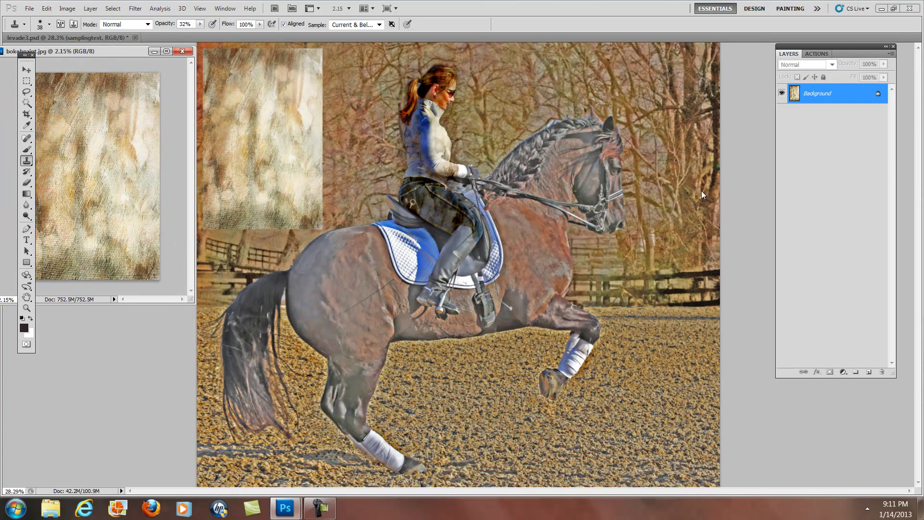
click(745, 149)
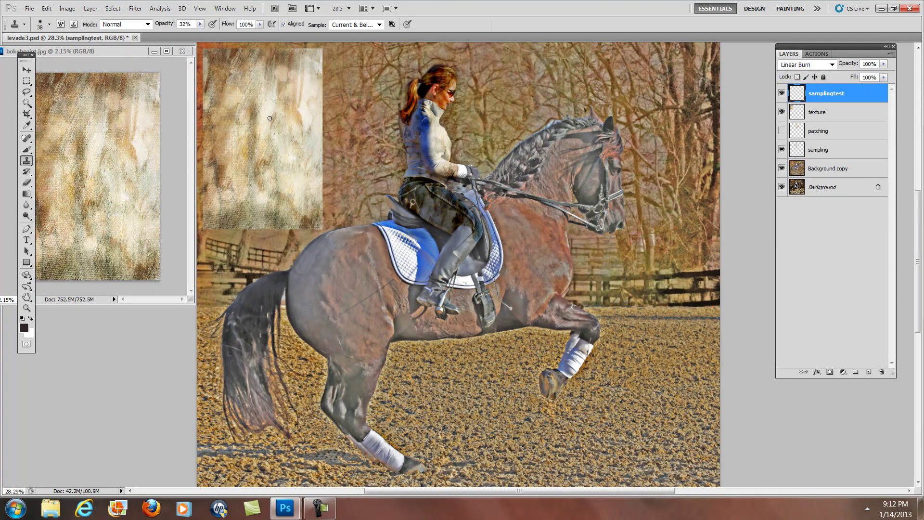
click(25, 71)
click(298, 115)
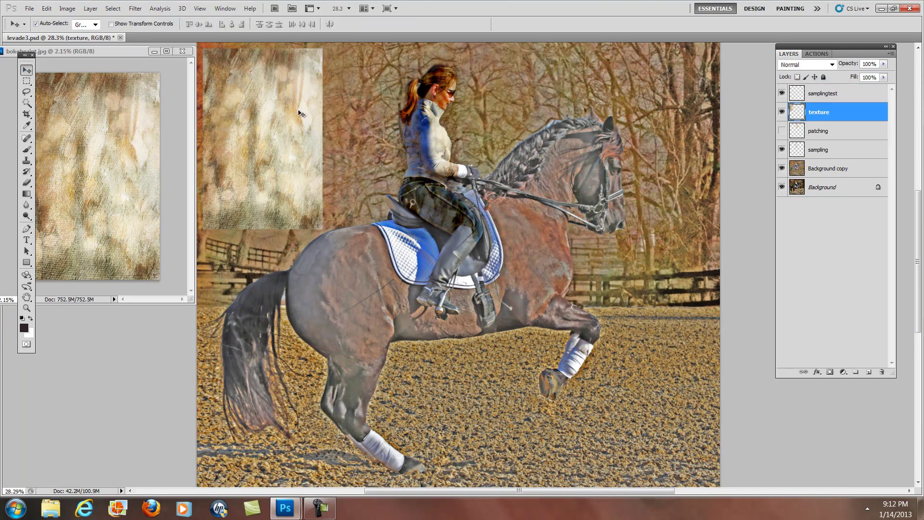
drag(112, 51, 103, 53)
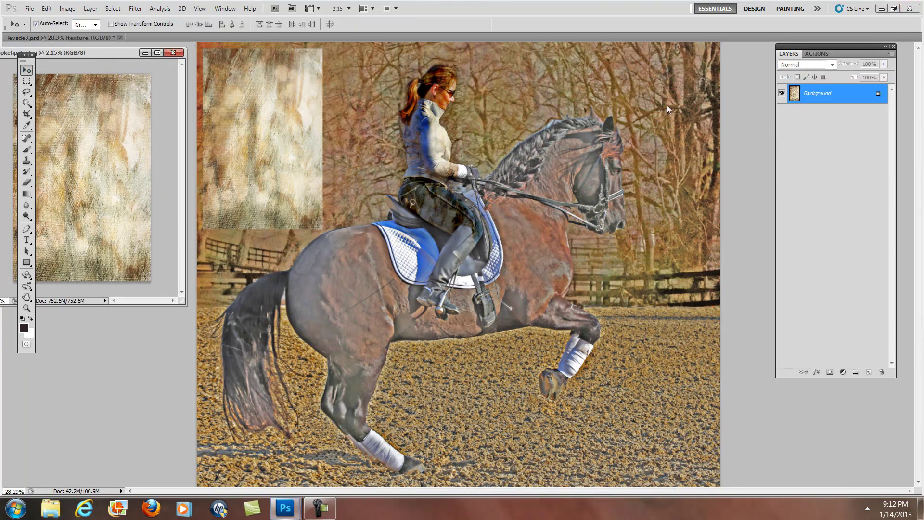
click(387, 147)
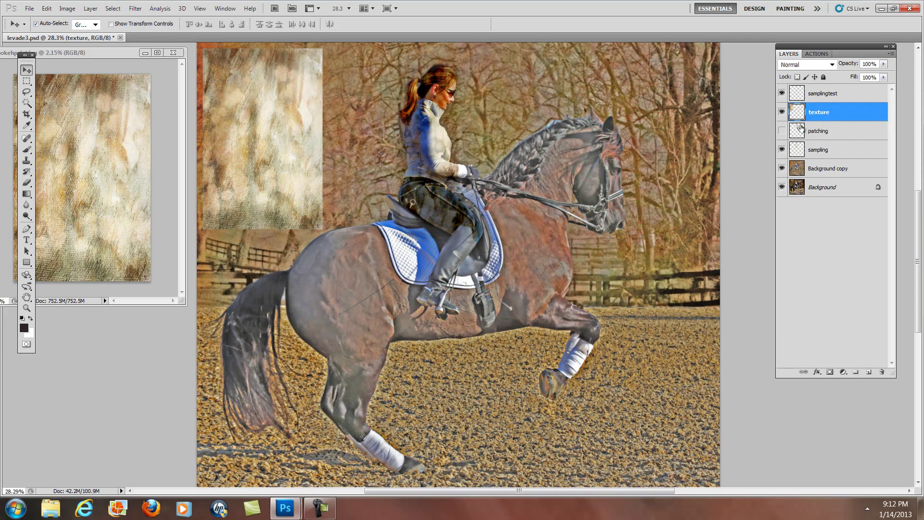
Hide and reshow the sampling layer to compare the rider with and without the cloned texture
click(782, 149)
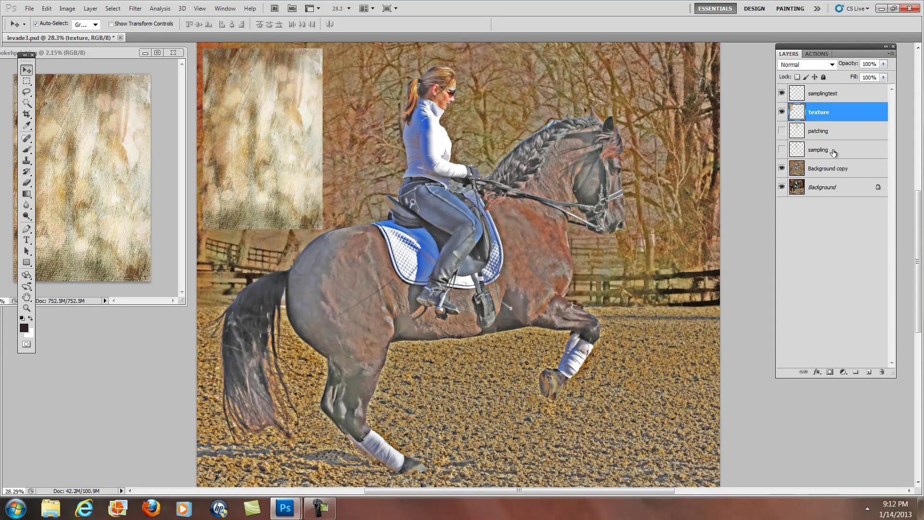
click(781, 149)
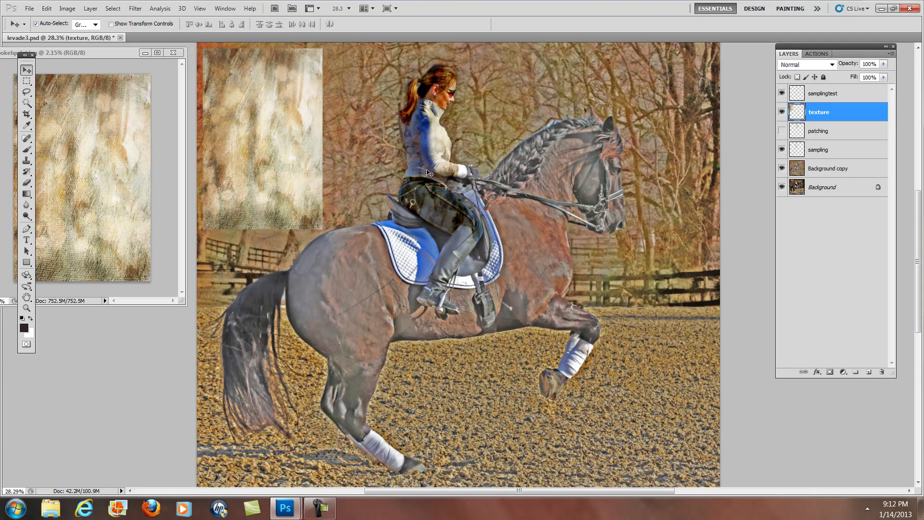
Nudge the pasted texture swatch slightly within levade3.psd using the Move tool
click(828, 94)
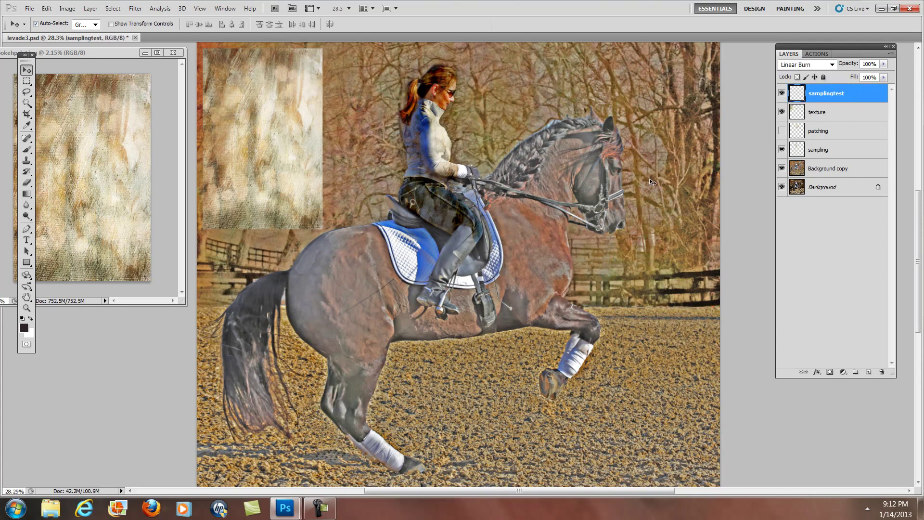
click(258, 115)
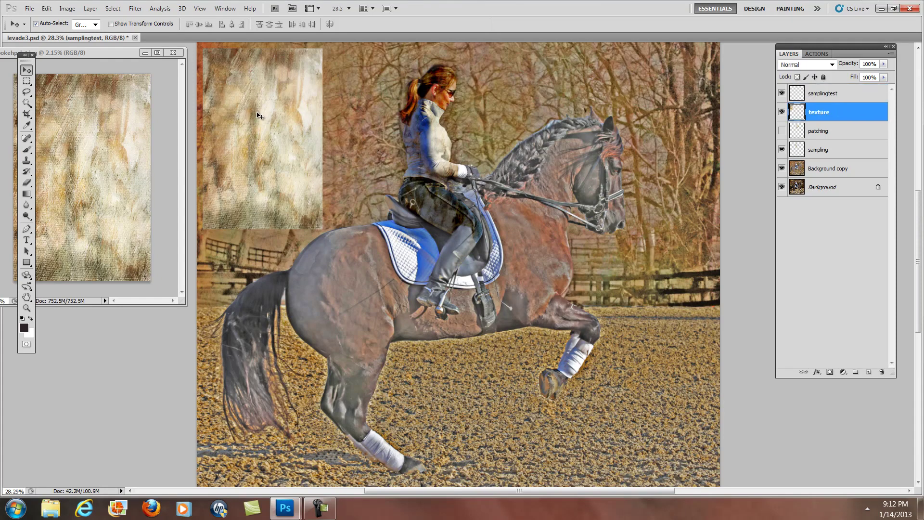
drag(258, 116, 260, 114)
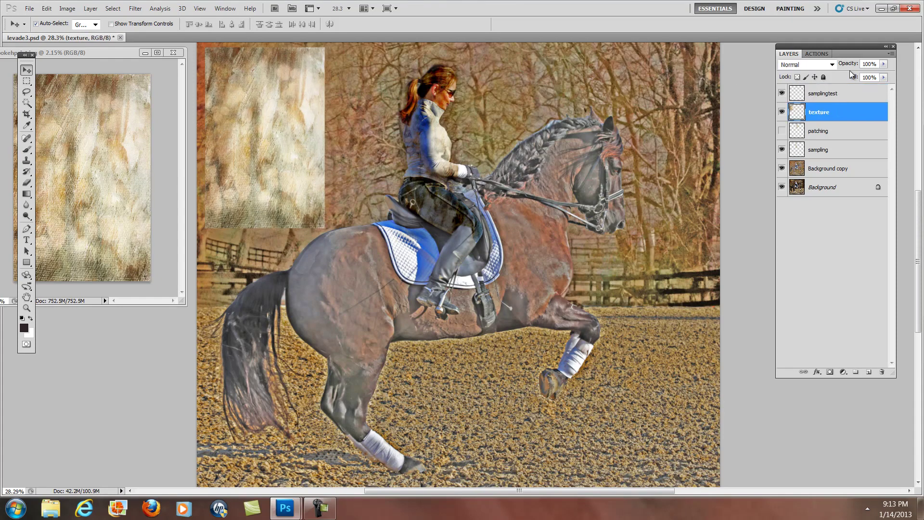
Compare the blend modes of the sampling and samplingtest layers, and activate the Clone Stamp tool on samplingtest
click(832, 94)
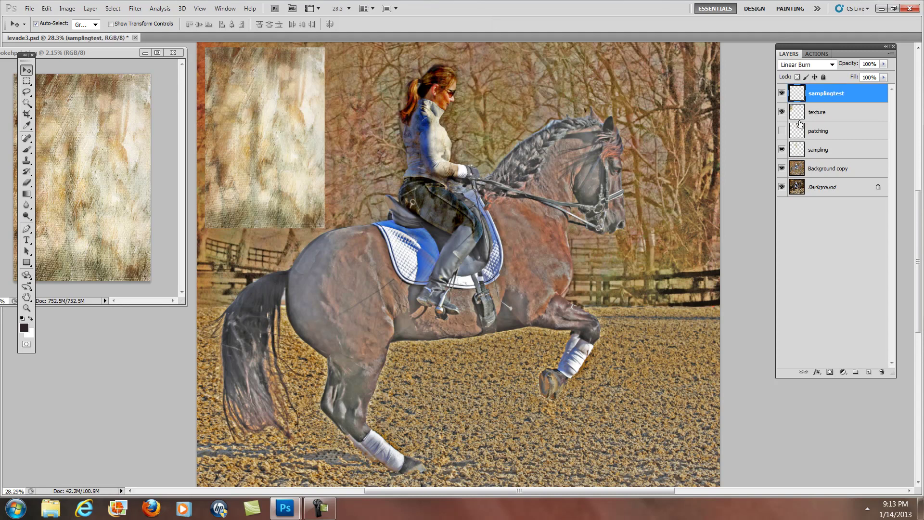
click(829, 149)
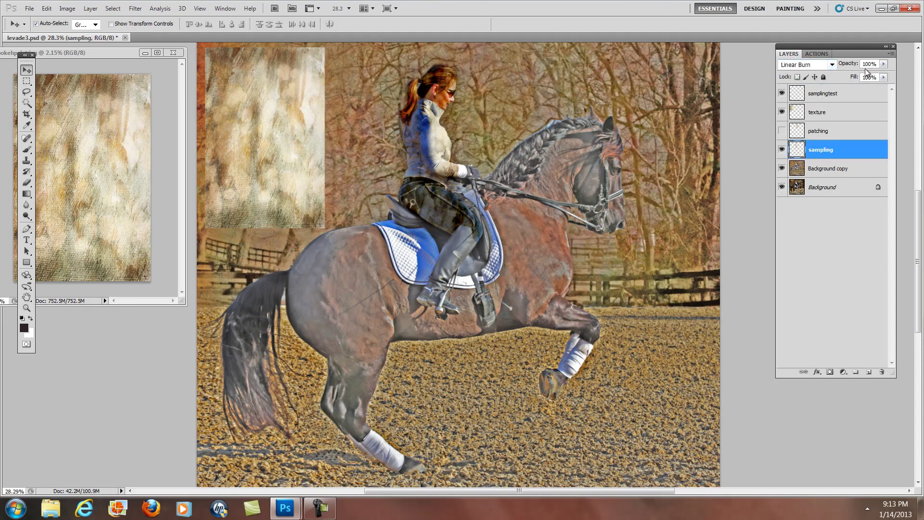
click(835, 94)
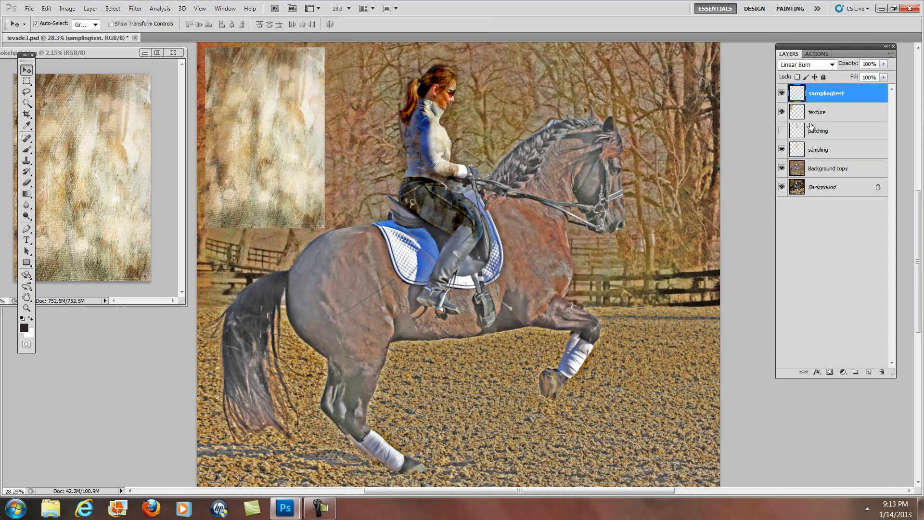
click(28, 160)
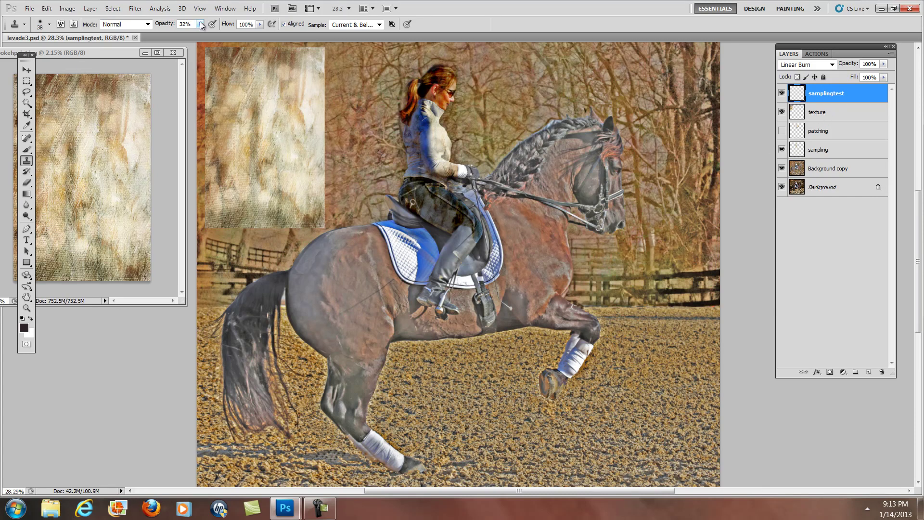
Review the Clone Stamp's brush settings and its layer sampling options, keeping Current & Below
click(50, 24)
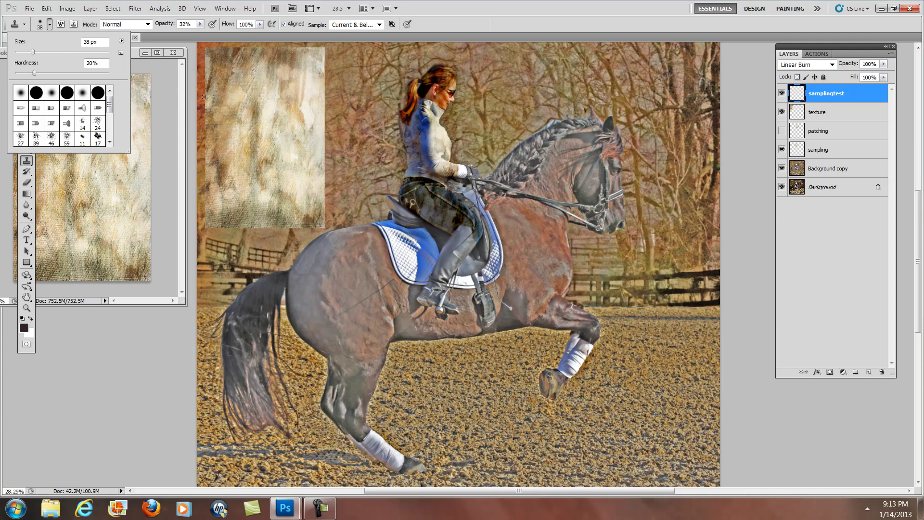
click(852, 96)
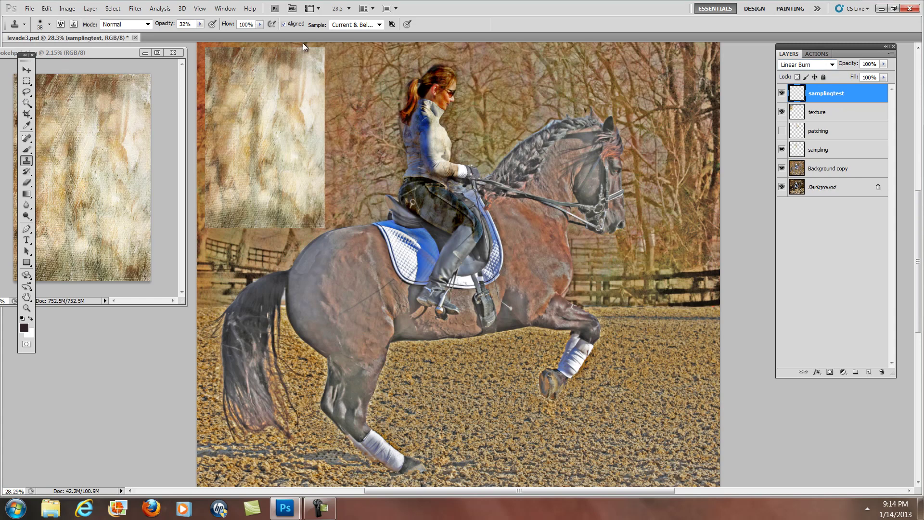
click(381, 24)
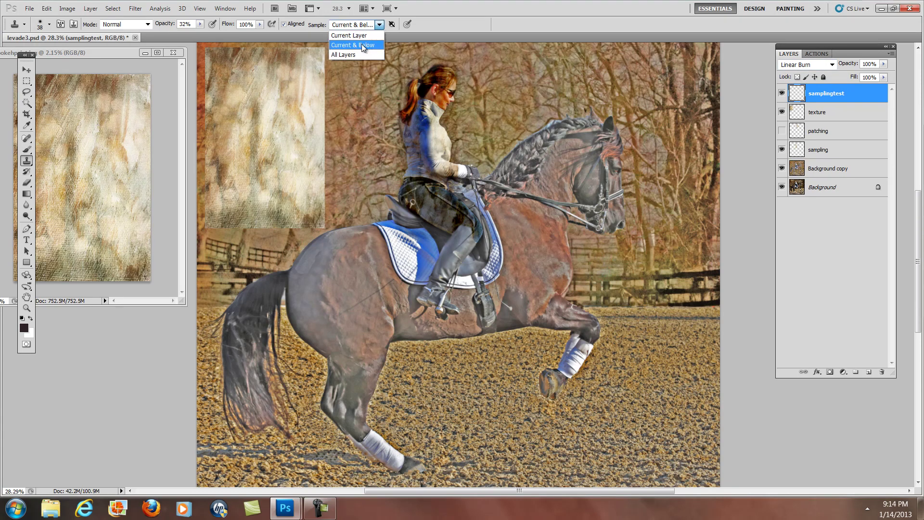
click(873, 104)
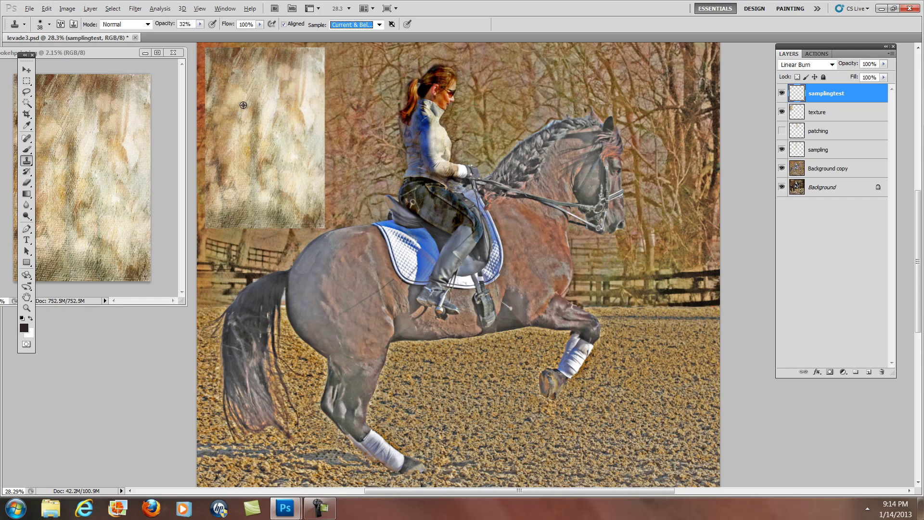
Sample the pasted texture swatch and clone it over the rider's breeches and boot on the samplingtest layer, comparing with the layer hidden
alt+click(265, 101)
mouse_move(467, 231)
mouse_down()
mouse_move(450, 243)
mouse_move(472, 238)
mouse_move(454, 261)
mouse_move(458, 232)
mouse_move(451, 247)
mouse_move(475, 236)
mouse_move(454, 264)
mouse_move(452, 240)
mouse_move(446, 246)
mouse_move(441, 262)
mouse_move(459, 240)
mouse_move(449, 267)
mouse_move(471, 242)
mouse_move(437, 270)
mouse_move(448, 276)
mouse_move(458, 264)
mouse_move(433, 279)
mouse_move(440, 295)
mouse_move(422, 299)
mouse_move(440, 299)
mouse_move(427, 287)
mouse_move(421, 301)
mouse_move(451, 307)
mouse_move(439, 295)
mouse_move(478, 231)
mouse_move(450, 257)
mouse_up()
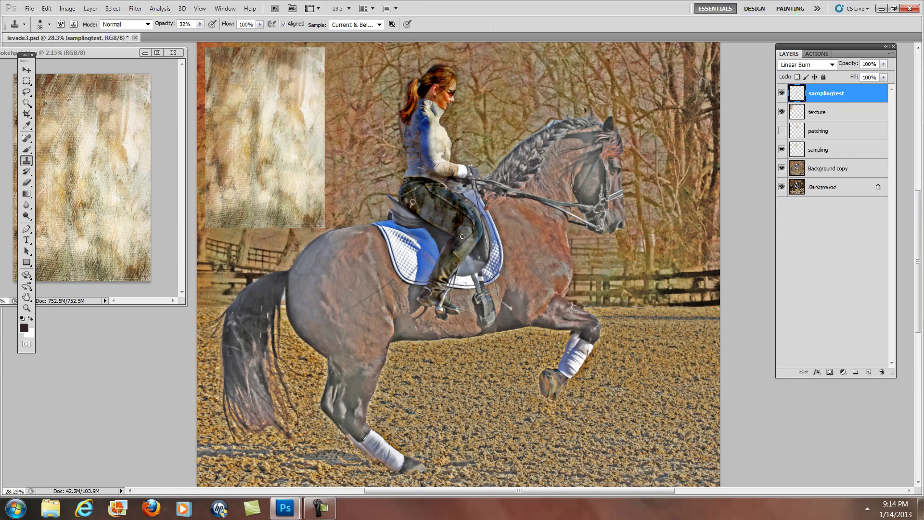
mouse_move(465, 237)
mouse_down()
mouse_move(440, 288)
mouse_move(448, 308)
mouse_up()
click(782, 94)
click(782, 94)
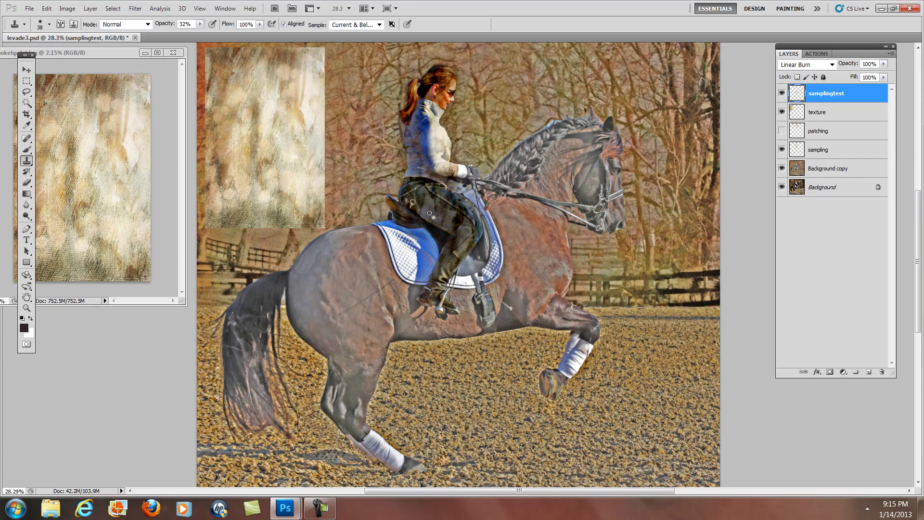
drag(435, 219, 428, 202)
Set the Clone Stamp brush hardness to 17% and clone texture onto the blue saddle pad
click(48, 25)
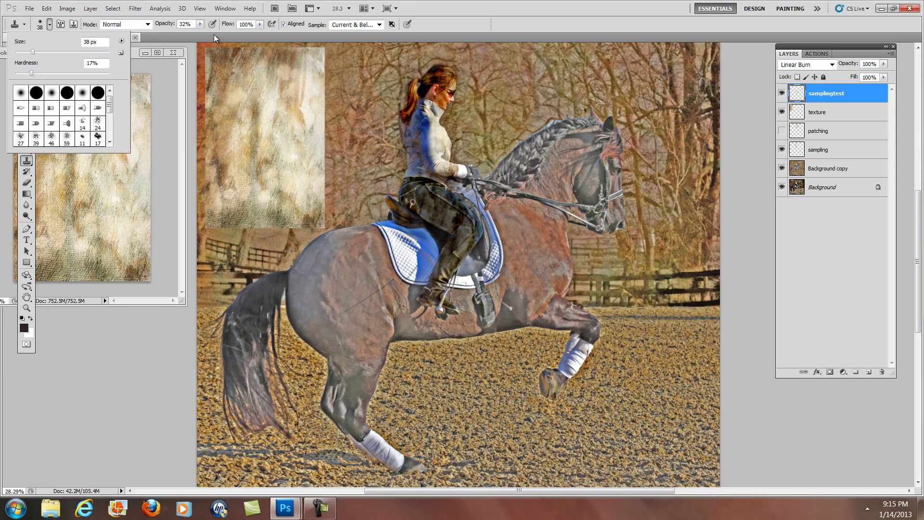
click(193, 43)
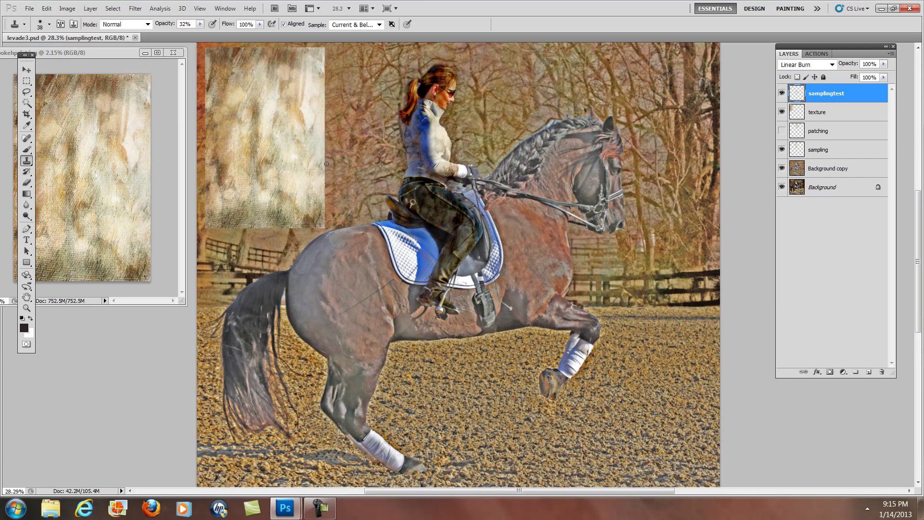
mouse_move(399, 263)
mouse_down()
mouse_move(396, 242)
mouse_move(415, 256)
mouse_move(407, 262)
mouse_up()
drag(407, 263, 398, 247)
Clone texture over the horse's braided mane, resampling from the upper part of the texture swatch
drag(524, 150, 534, 160)
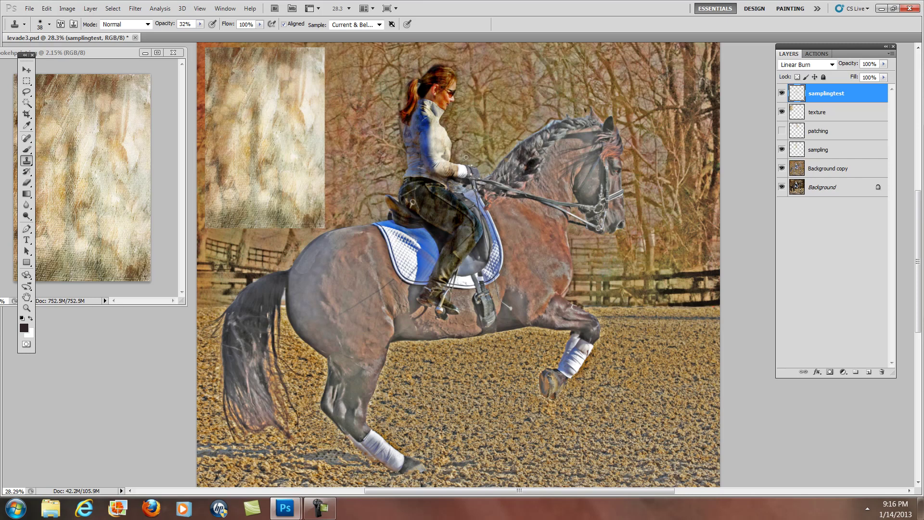
alt+click(251, 91)
mouse_move(530, 159)
mouse_down()
mouse_move(511, 167)
mouse_move(518, 150)
mouse_move(513, 170)
mouse_move(529, 166)
mouse_move(537, 151)
mouse_move(522, 150)
mouse_move(546, 140)
mouse_move(513, 170)
mouse_move(546, 167)
mouse_move(546, 176)
mouse_move(546, 157)
mouse_move(556, 161)
mouse_move(551, 179)
mouse_move(563, 191)
mouse_move(557, 148)
mouse_move(534, 140)
mouse_move(510, 159)
mouse_move(531, 178)
mouse_move(517, 173)
mouse_move(551, 183)
mouse_move(519, 181)
mouse_up()
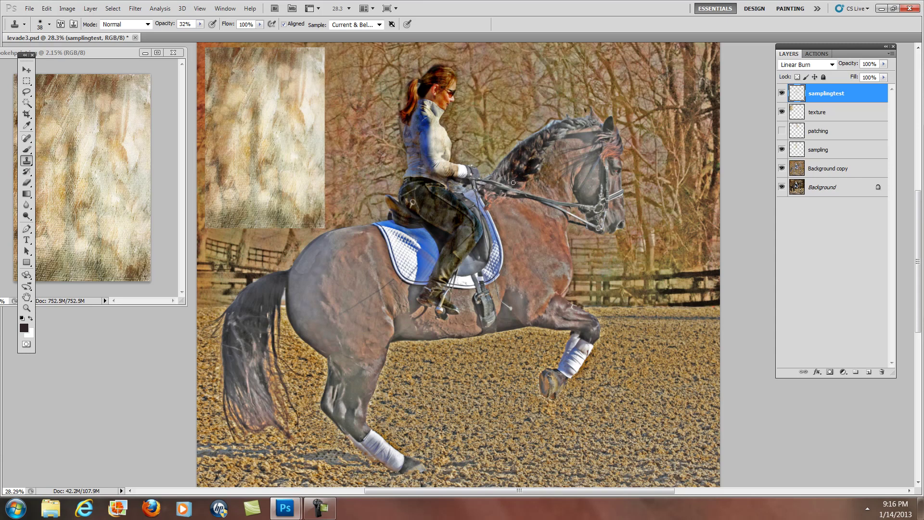
Examine the cloned texture on the rider's sleeve, face and waist at up to 500% magnification
click(25, 307)
drag(476, 177, 476, 177)
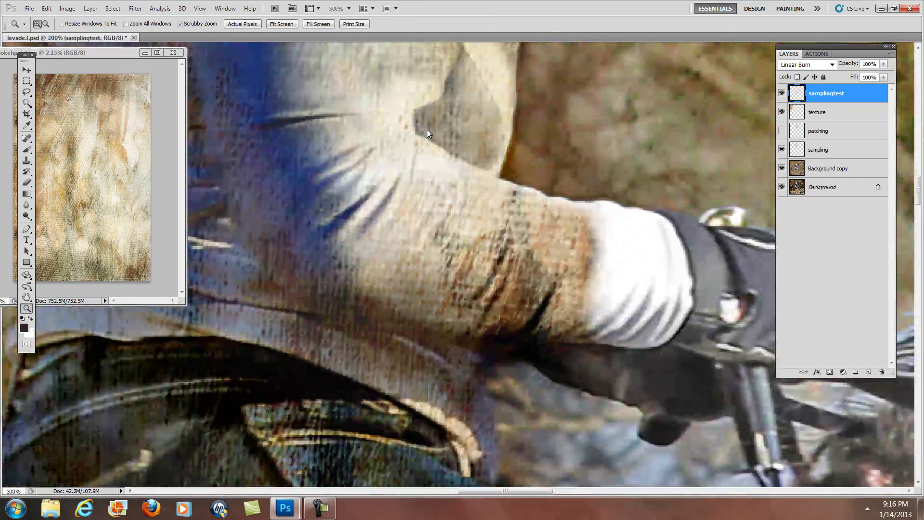
drag(427, 133, 428, 134)
drag(920, 182, 892, 141)
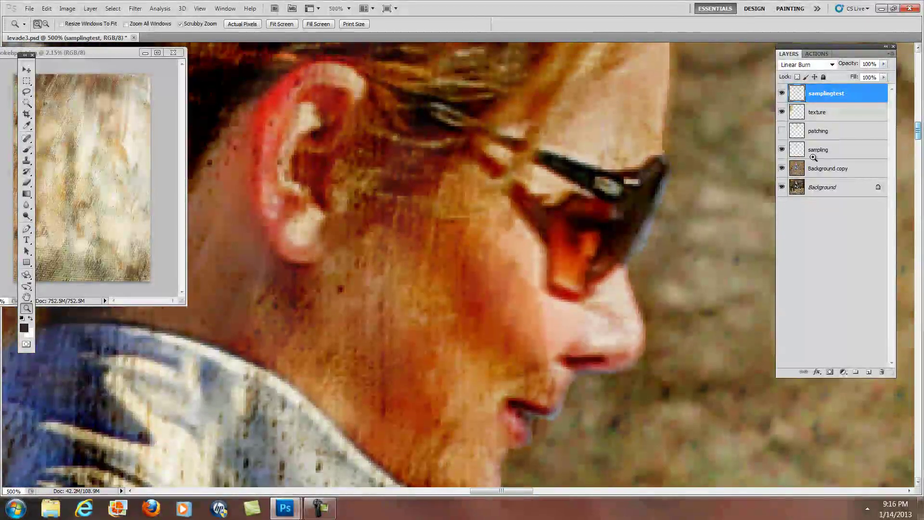
mouse_move(518, 491)
mouse_down()
mouse_move(498, 492)
mouse_move(524, 492)
mouse_move(513, 492)
mouse_up()
drag(920, 140, 920, 190)
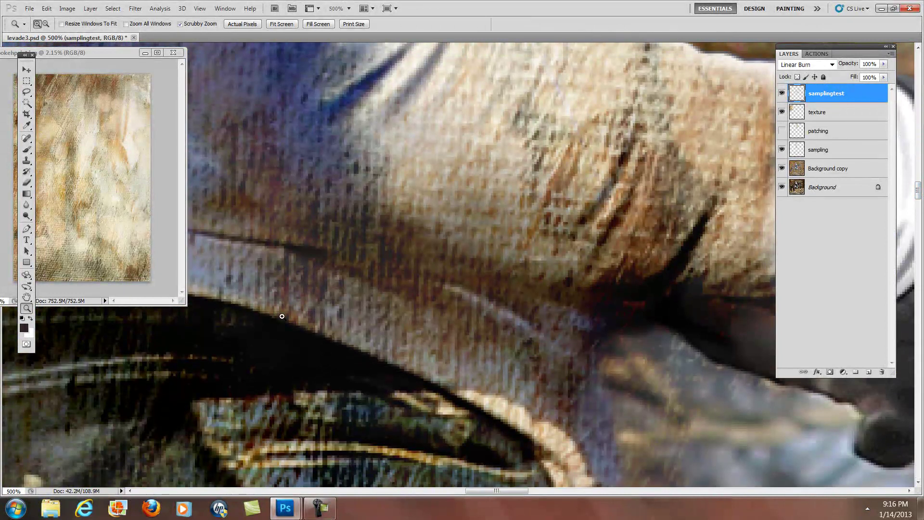
alt+click(426, 225)
alt+click(428, 227)
alt+click(428, 227)
alt+click(428, 227)
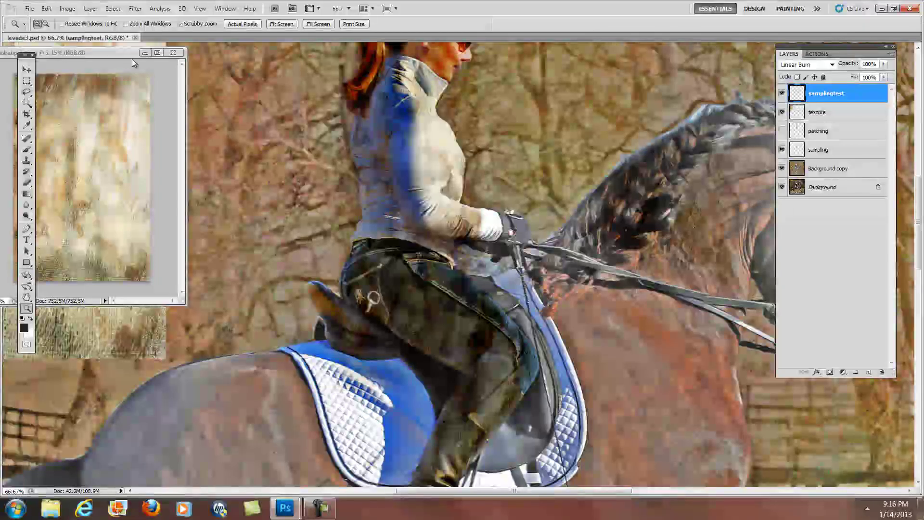
Close bokehpaint.jpg and clone the texture over the rider's white sleeve cuff and the saddle flap
click(177, 53)
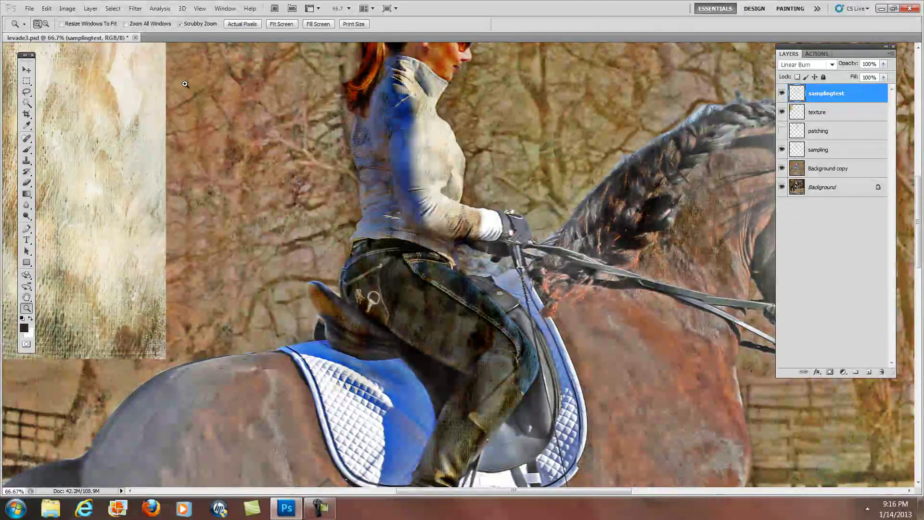
click(27, 160)
click(388, 158)
key(ctrl+z)
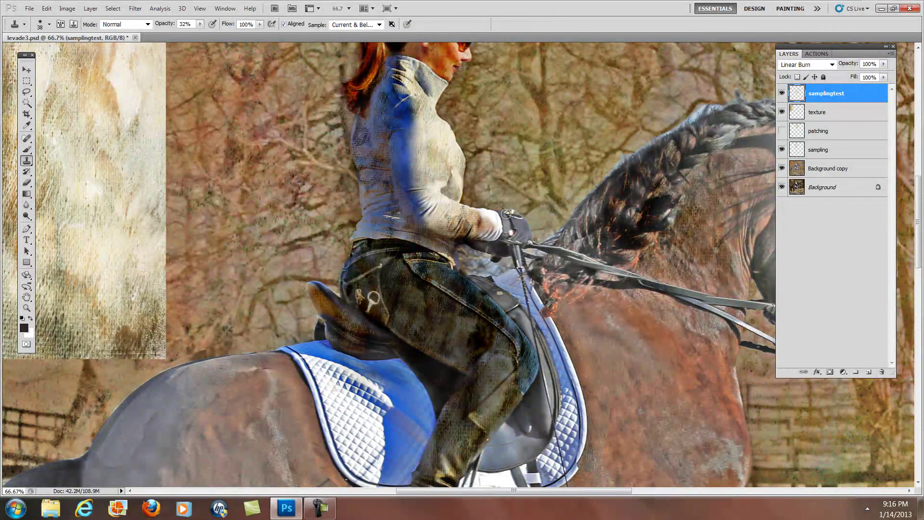
drag(495, 217, 473, 233)
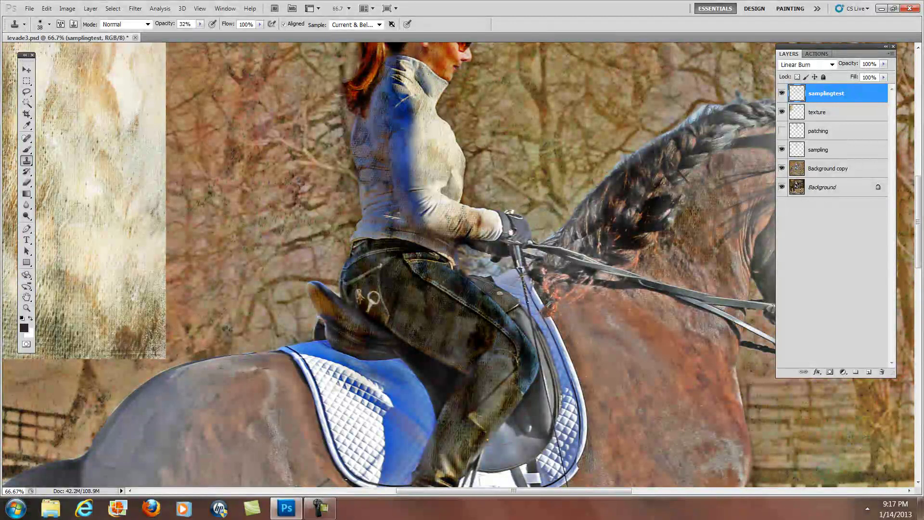
mouse_move(483, 283)
mouse_down()
mouse_move(529, 329)
mouse_move(542, 380)
mouse_move(525, 414)
mouse_move(535, 407)
mouse_move(530, 426)
mouse_move(544, 381)
mouse_move(548, 424)
mouse_move(524, 427)
mouse_move(544, 406)
mouse_move(505, 434)
mouse_move(537, 443)
mouse_up()
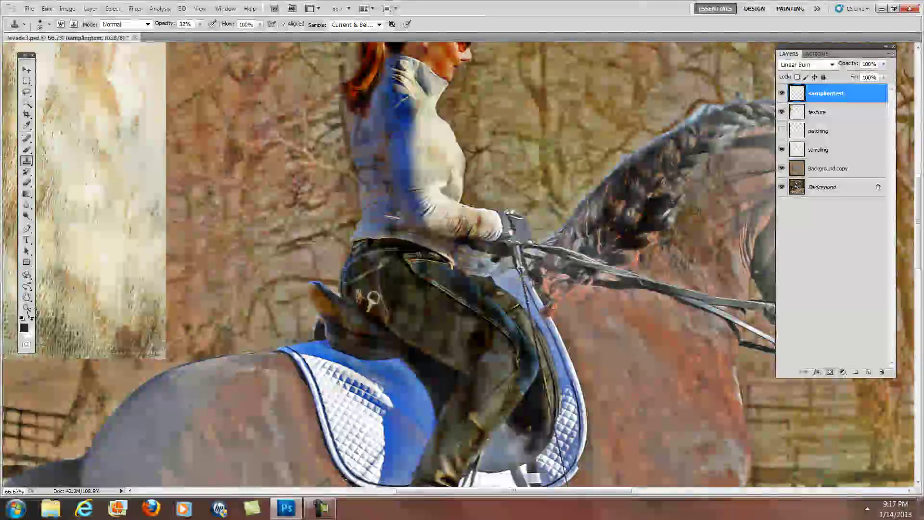
Examine the textured sweater and the rider's face and hair at 200% magnification
key(z)
drag(508, 115, 539, 159)
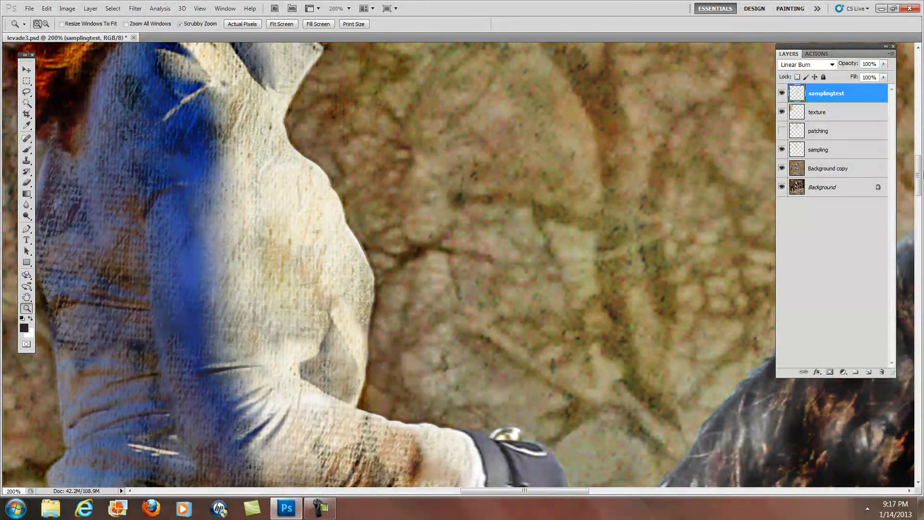
scroll(914, 189, up, 10)
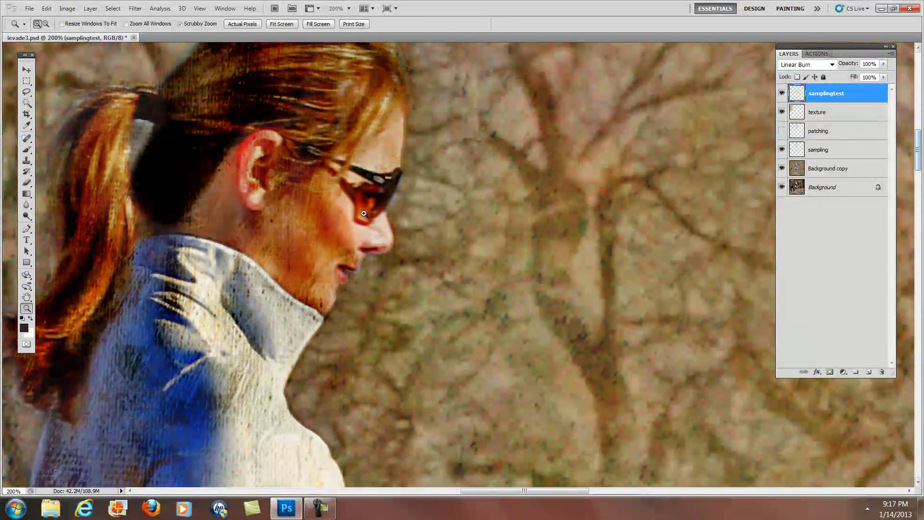
alt+click(301, 195)
alt+click(301, 194)
alt+click(337, 197)
alt+click(342, 199)
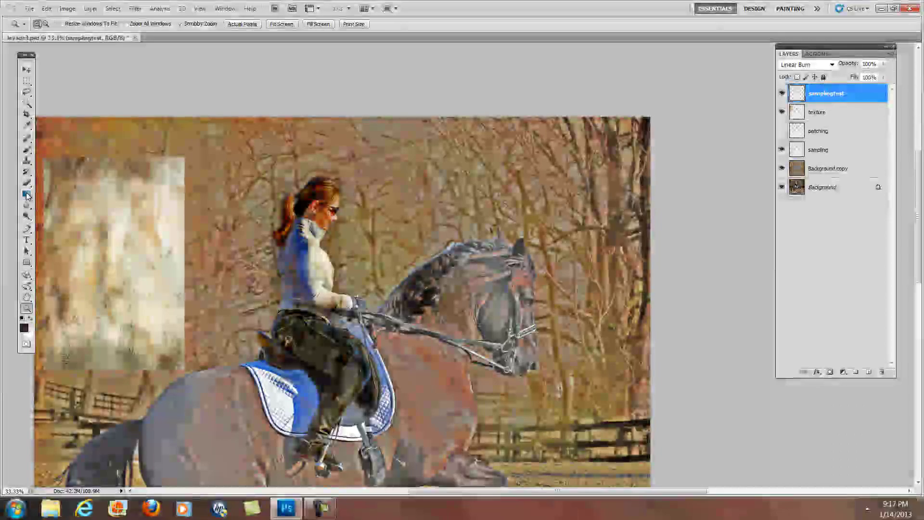
Clone texture over the horse's head and neck with the Clone Stamp and check it with the texture layer hidden and shown
click(26, 160)
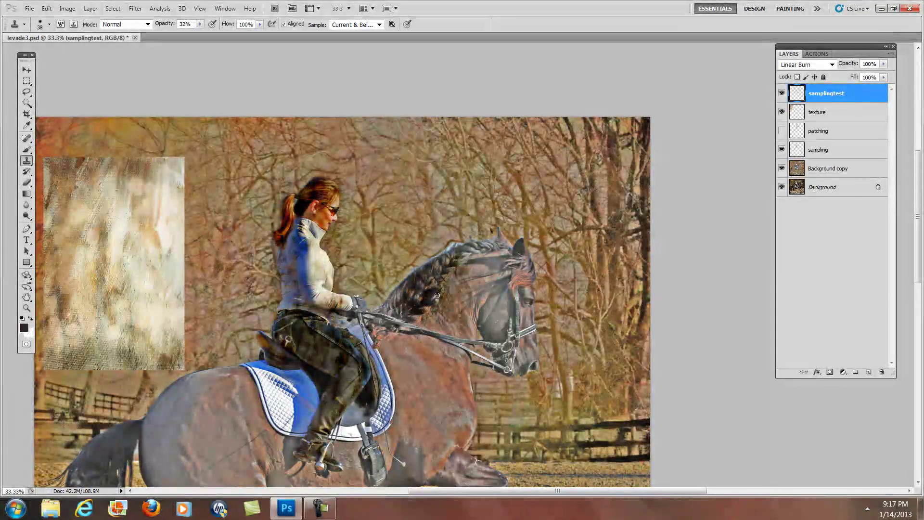
drag(463, 291, 471, 315)
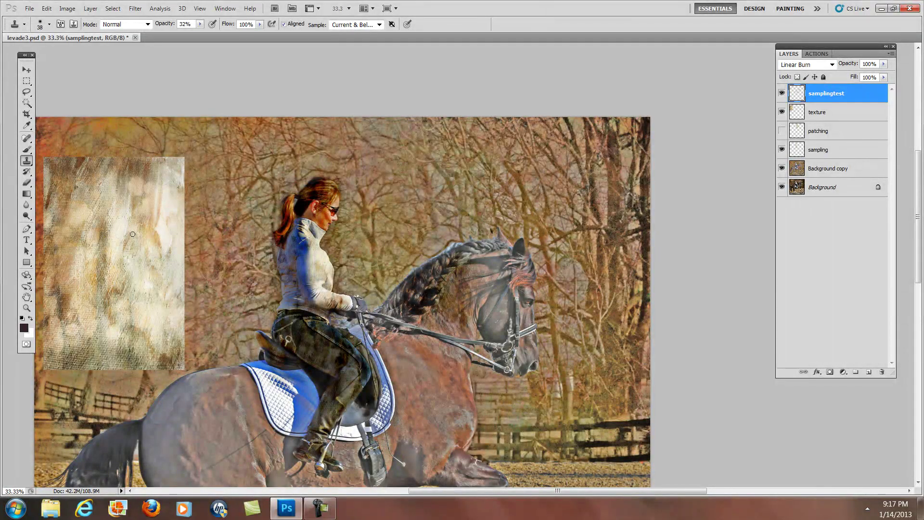
click(782, 112)
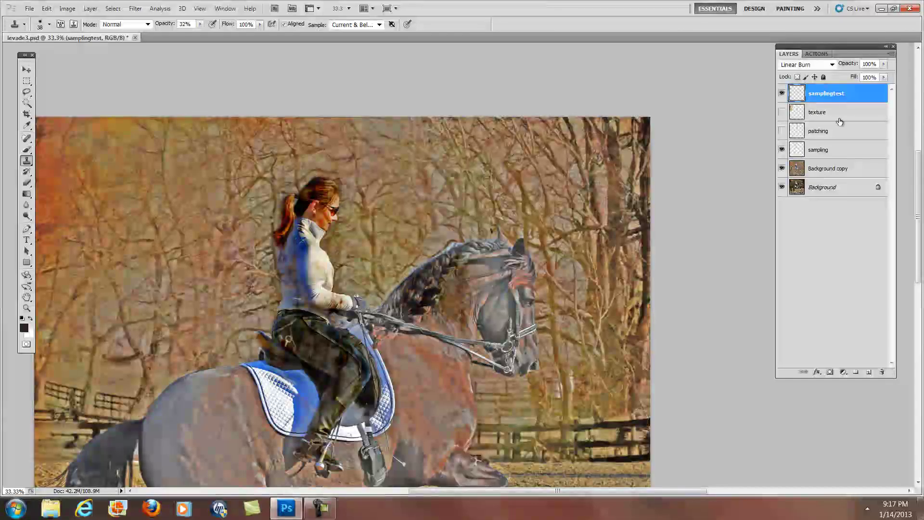
click(782, 111)
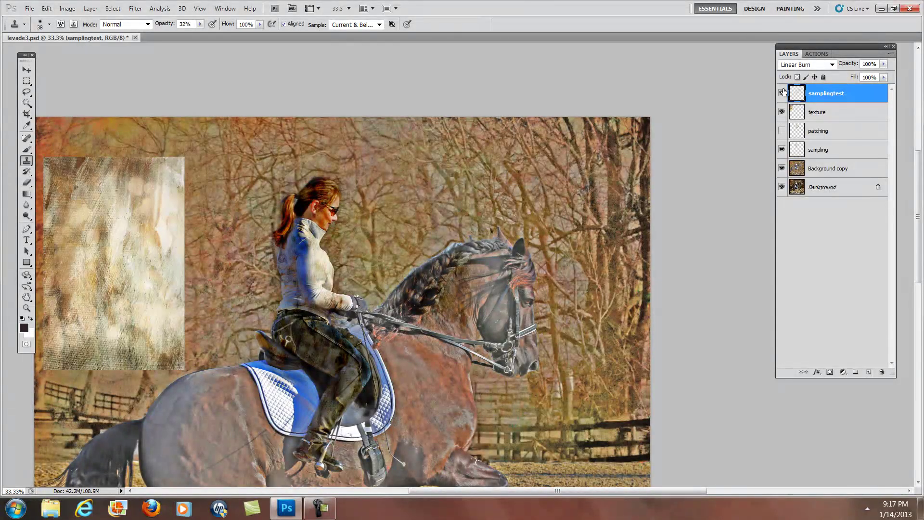
Compare the image with the samplingtest layer hidden and shown, and clone more texture over the horse's neck and cheek
click(782, 93)
click(782, 93)
click(782, 94)
click(782, 93)
mouse_move(488, 272)
mouse_down()
mouse_move(478, 287)
mouse_move(495, 295)
mouse_move(495, 312)
mouse_move(509, 291)
mouse_move(489, 265)
mouse_move(505, 309)
mouse_move(465, 324)
mouse_move(404, 313)
mouse_up()
mouse_move(459, 320)
mouse_down()
mouse_move(491, 317)
mouse_move(491, 276)
mouse_move(474, 324)
mouse_move(475, 295)
mouse_move(524, 297)
mouse_move(529, 309)
mouse_move(519, 281)
mouse_move(510, 295)
mouse_move(499, 283)
mouse_move(499, 256)
mouse_move(486, 258)
mouse_move(469, 289)
mouse_move(486, 266)
mouse_move(482, 255)
mouse_move(456, 255)
mouse_move(492, 247)
mouse_move(451, 259)
mouse_move(498, 251)
mouse_move(467, 317)
mouse_up()
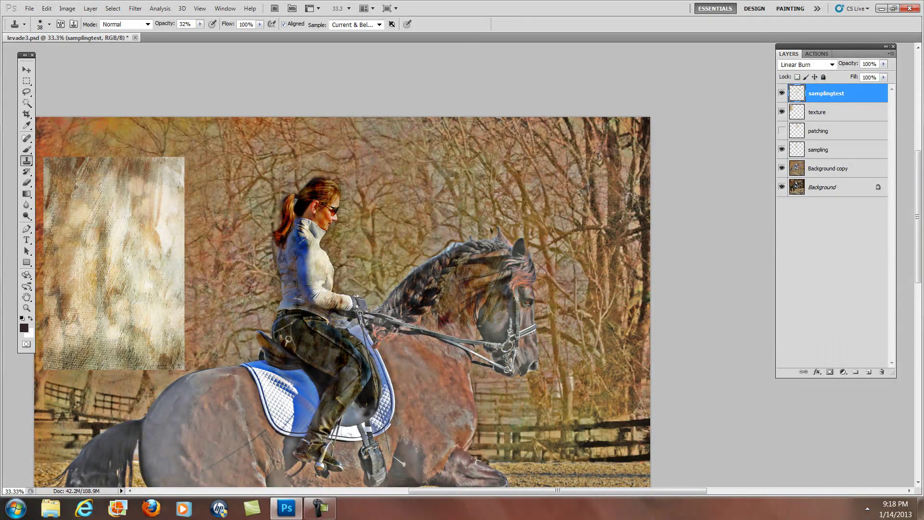
Examine the cloned texture on the horse's head and neck at up to 300% magnification, then the composition at 25%
click(26, 309)
click(453, 275)
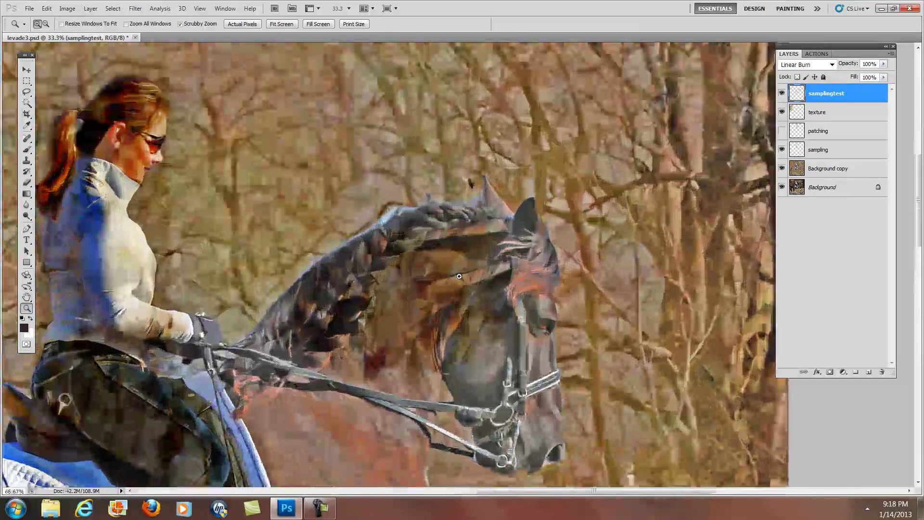
click(453, 276)
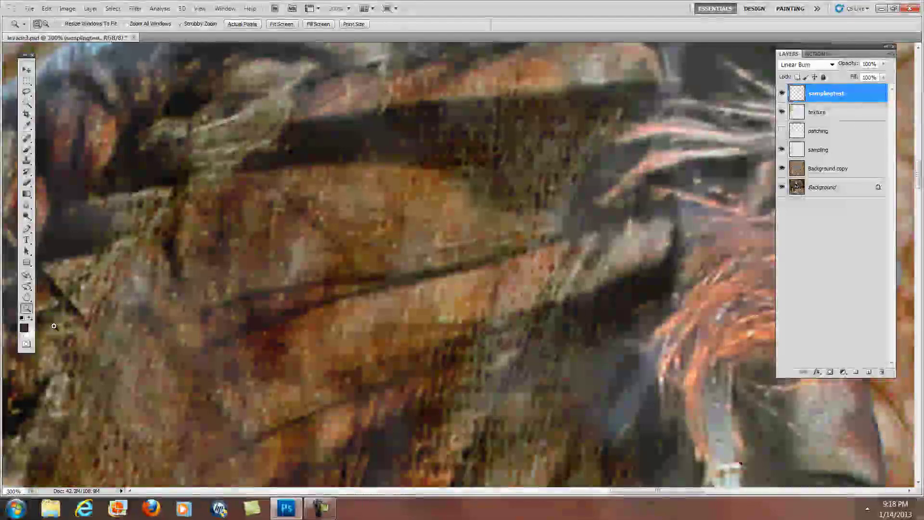
alt+click(261, 263)
alt+click(265, 260)
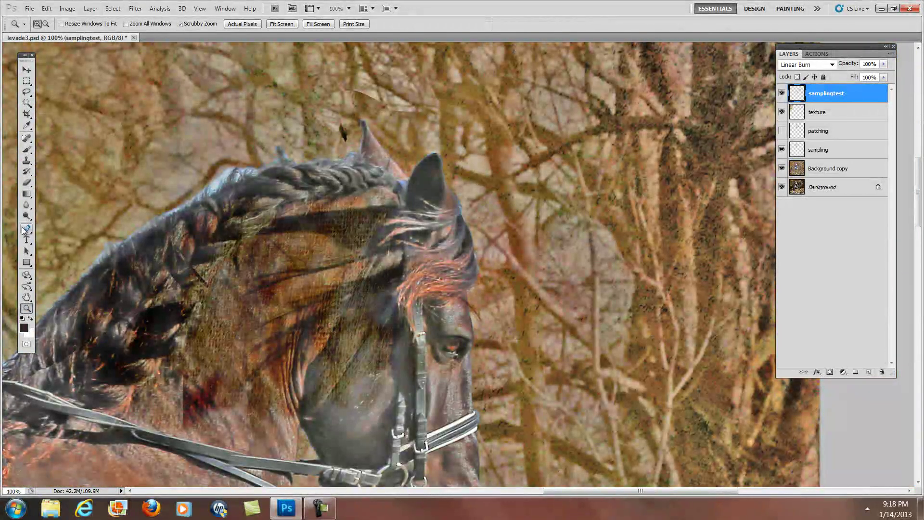
drag(583, 490, 497, 491)
alt+click(535, 280)
alt+click(534, 280)
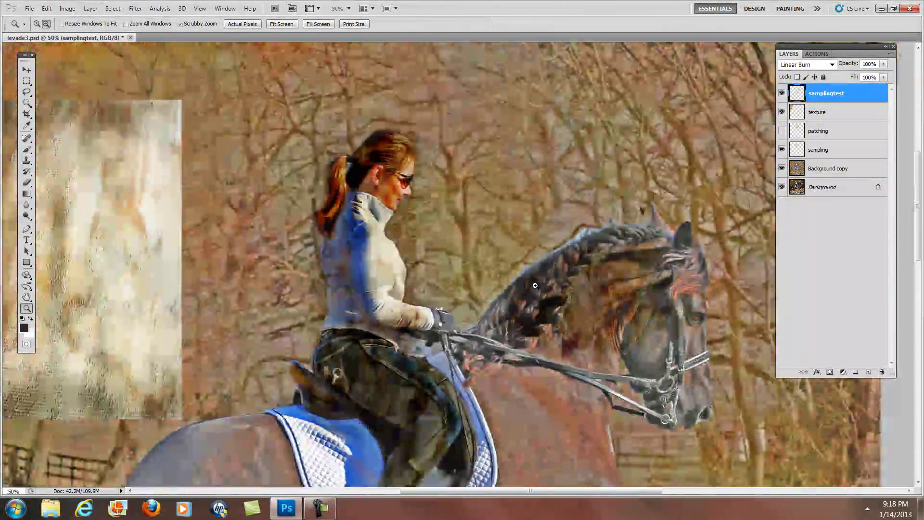
alt+click(626, 289)
alt+click(702, 295)
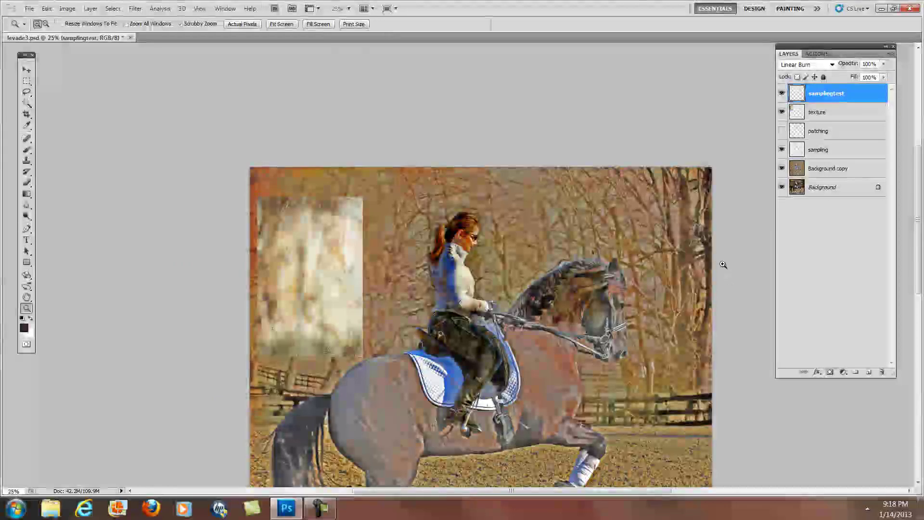
Turn on and select the patching layer, comparing the background between rider and horse with and without it
click(781, 131)
click(782, 132)
click(781, 131)
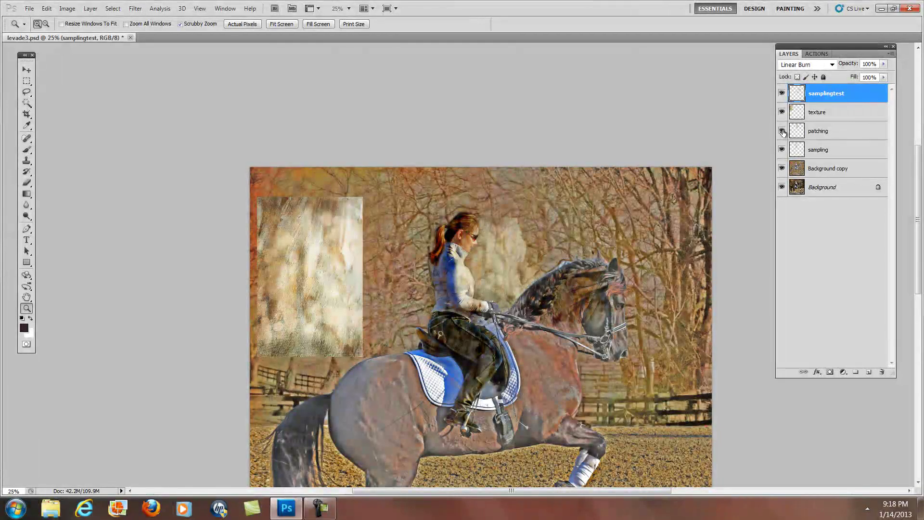
click(781, 132)
click(782, 131)
click(818, 131)
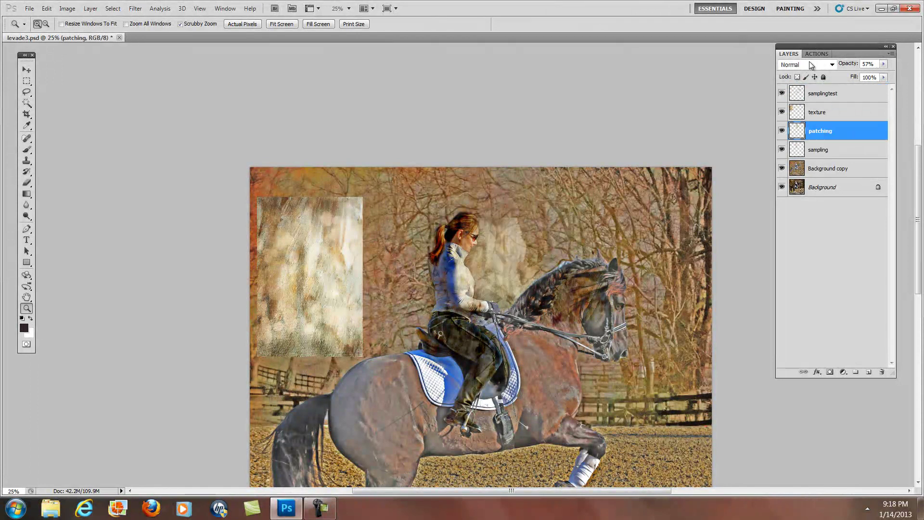
click(782, 131)
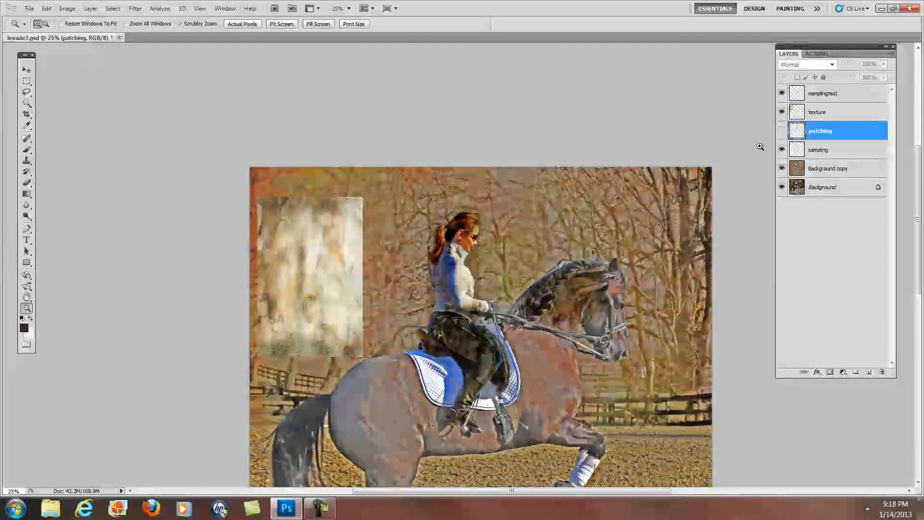
click(782, 131)
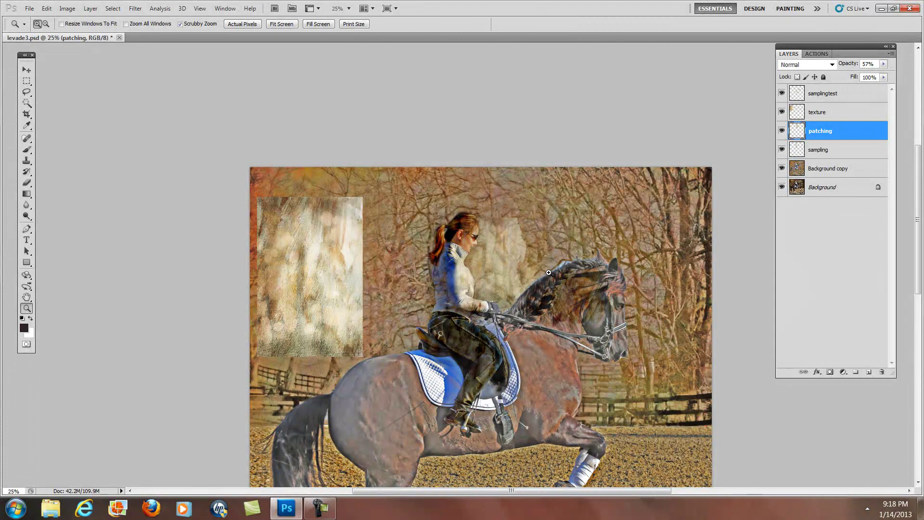
click(782, 130)
click(782, 131)
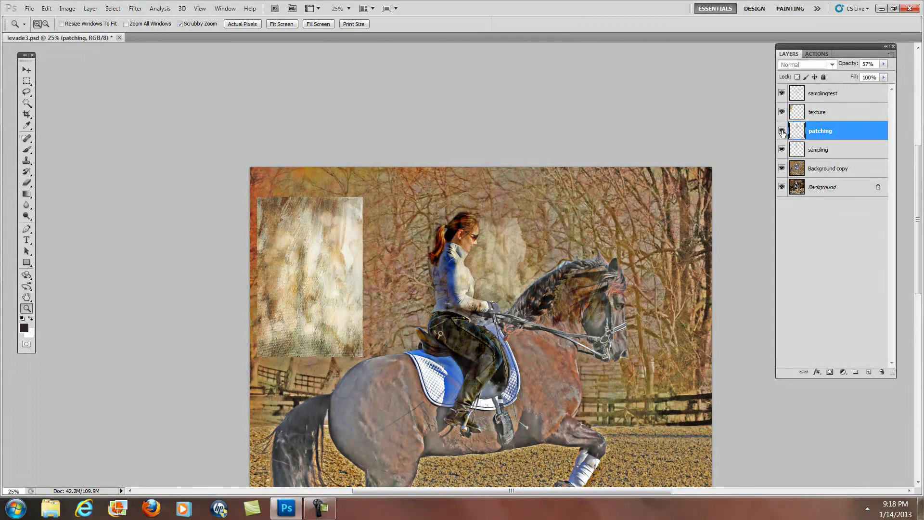
Duplicate the texture layer and rename the copy patch2
click(822, 113)
click(890, 54)
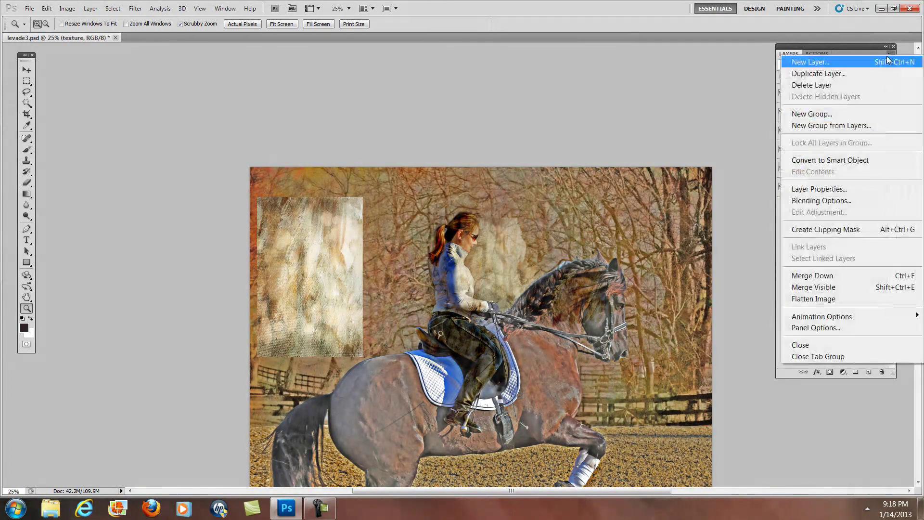
click(840, 70)
click(545, 158)
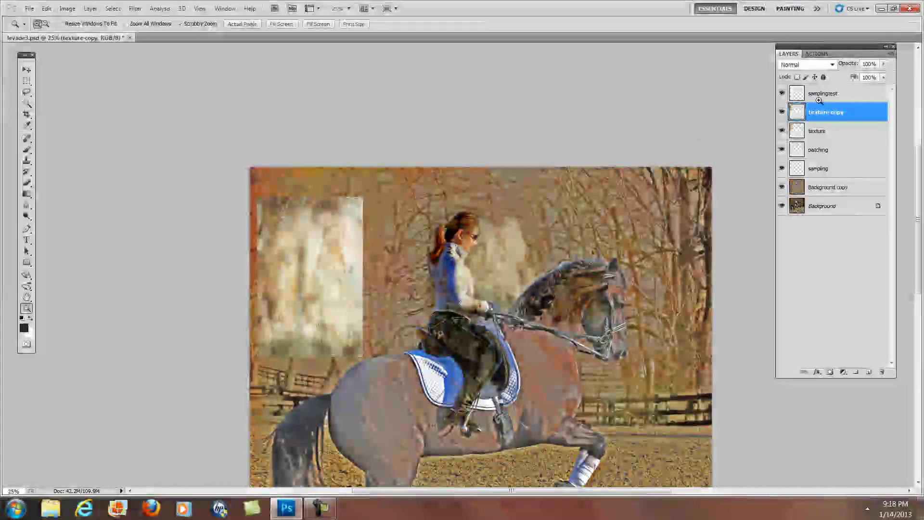
double_click(825, 112)
text(patch2)
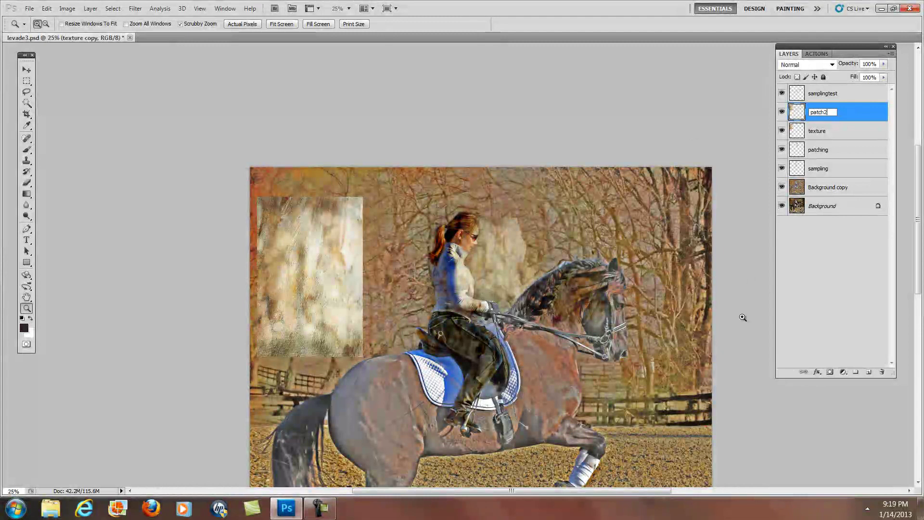
key(Return)
Hide the texture layer, move the patch2 swatch beside the rider's back and scale it down to about 47.5%
click(27, 70)
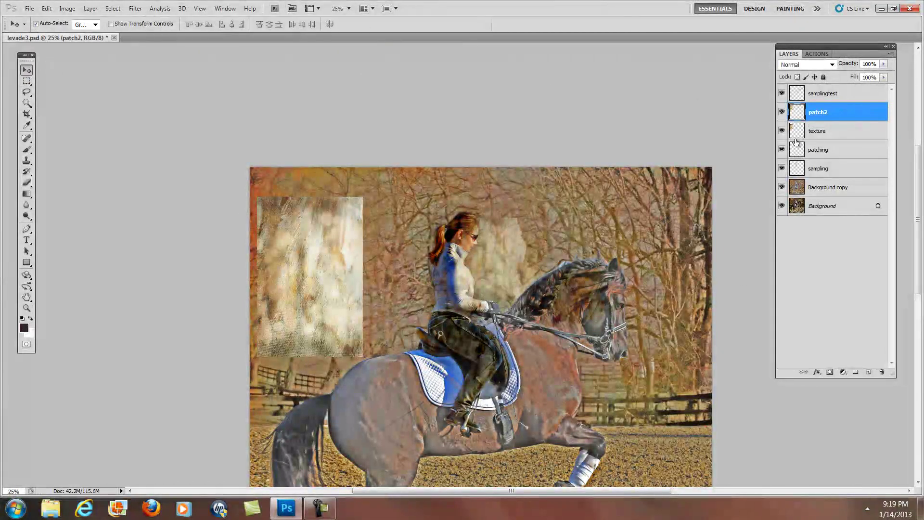
drag(310, 271, 398, 251)
key(ctrl+t)
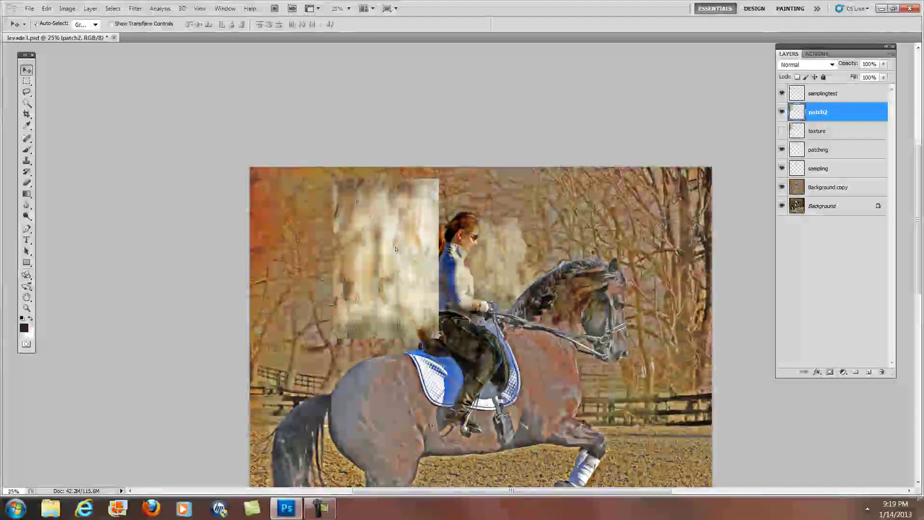
drag(332, 192, 395, 250)
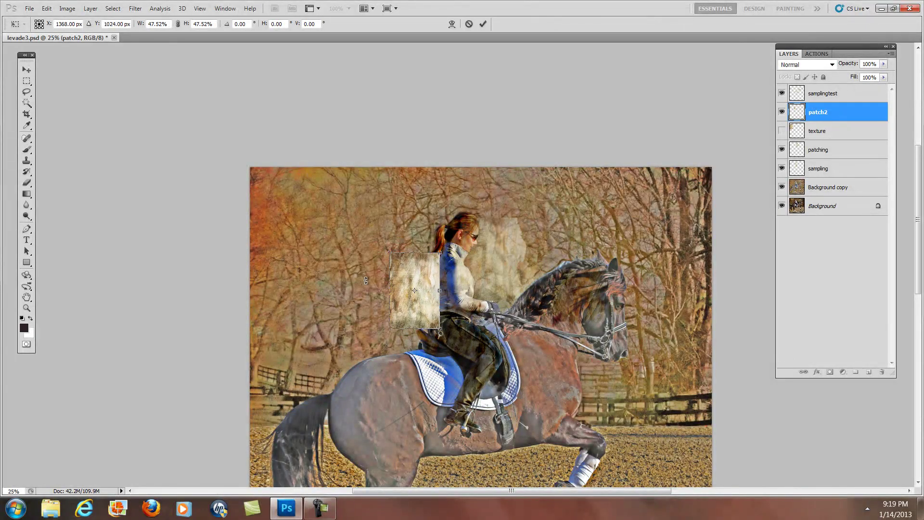
click(27, 308)
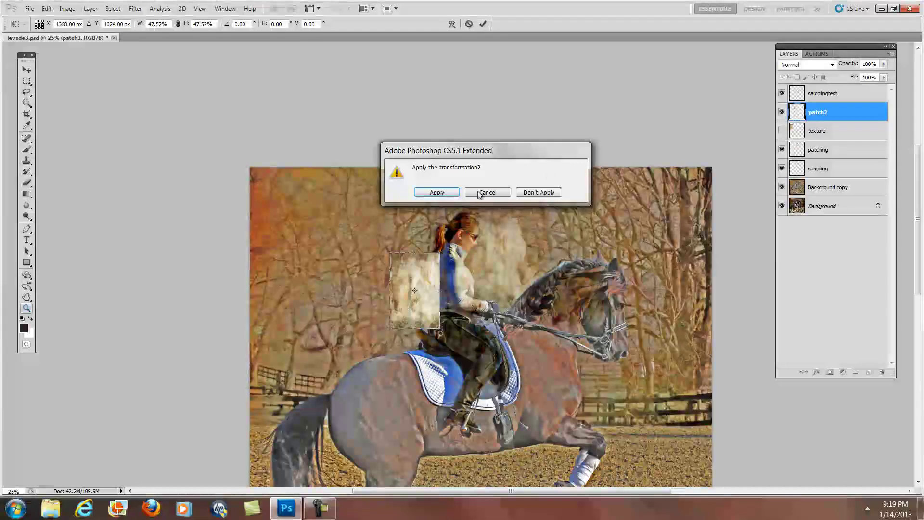
click(437, 192)
Shift the patch2 swatch slightly down and away from the rider's back
drag(418, 265, 377, 196)
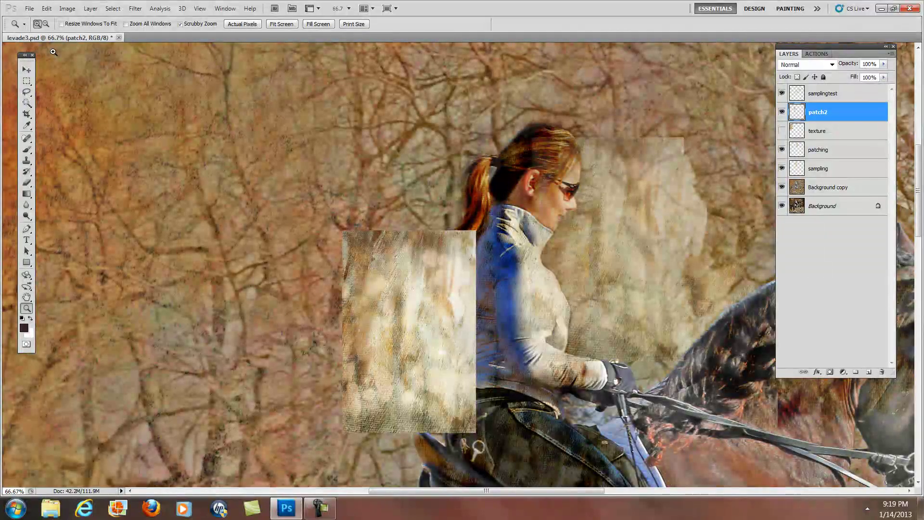
click(26, 72)
drag(445, 364, 460, 383)
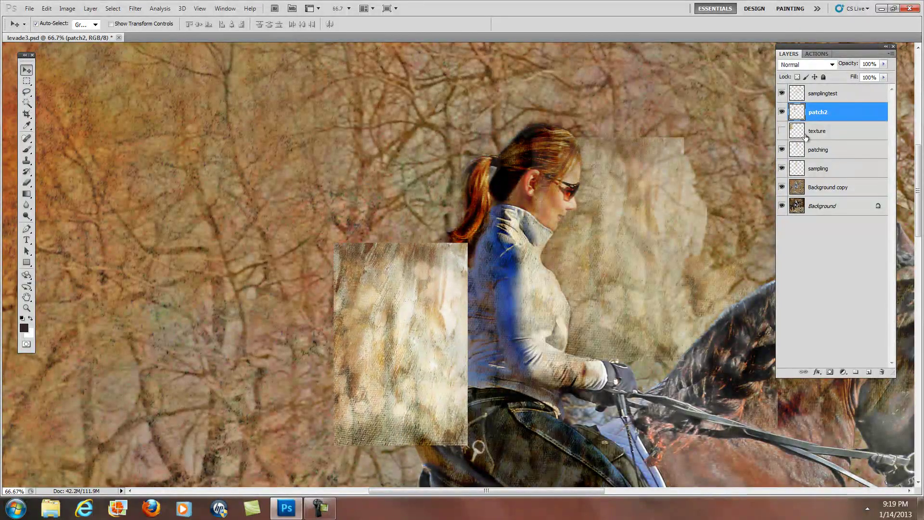
Set the patch2 layer's opacity to 57%, matching the patching layer
click(821, 151)
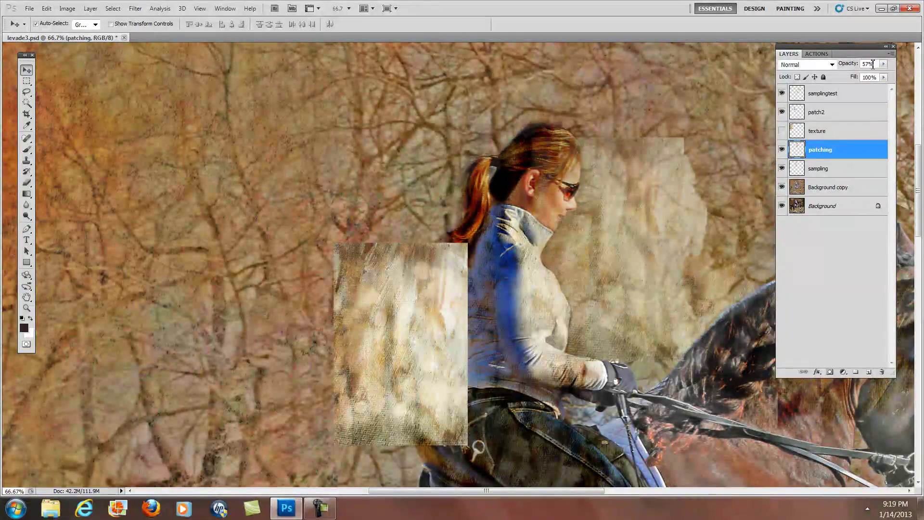
click(821, 115)
click(884, 64)
double_click(873, 68)
text(57)
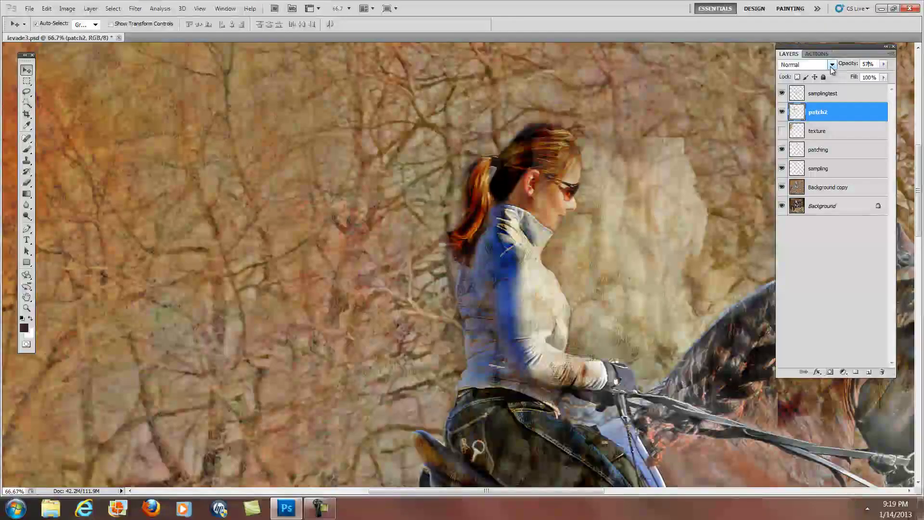
key(Return)
click(26, 81)
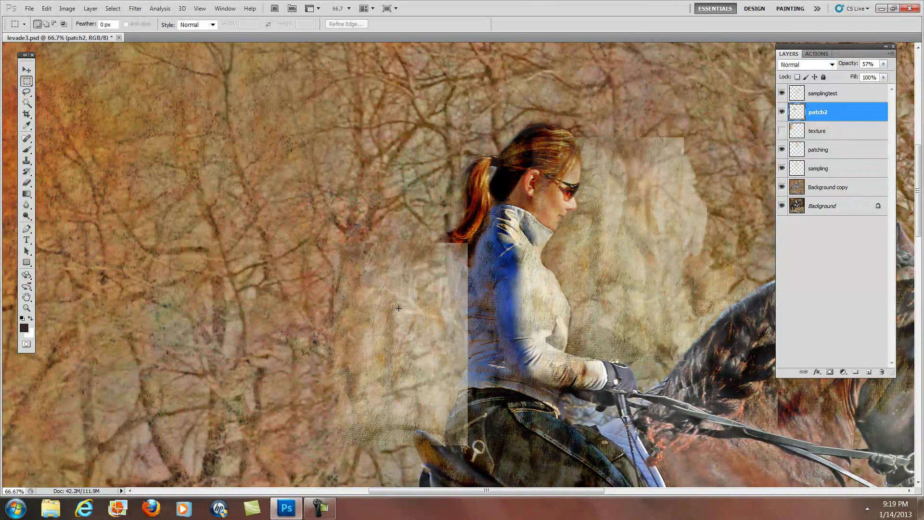
click(27, 69)
click(342, 214)
click(113, 8)
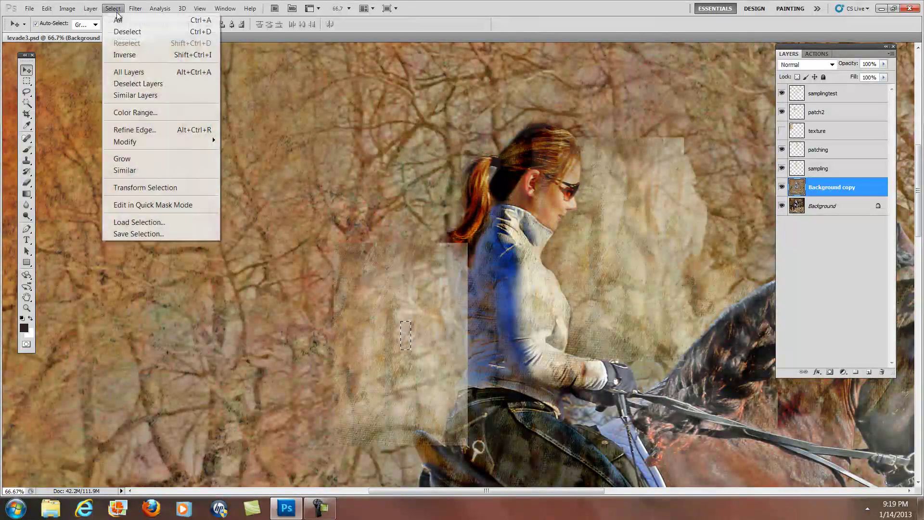
click(126, 27)
Move the patch2 swatch to the background above the horse's braided neck, overlapping the existing patch in front of the rider
drag(410, 308, 654, 210)
drag(425, 491, 471, 491)
drag(548, 181, 536, 218)
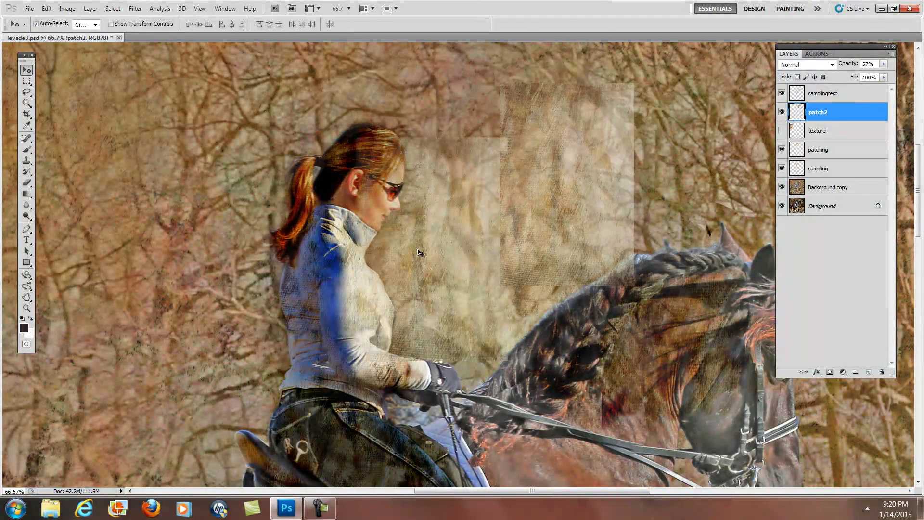
Warp the patch2 swatch into a rounded, wider shape covering the background from the existing patch to the horse's ears
click(67, 9)
click(47, 8)
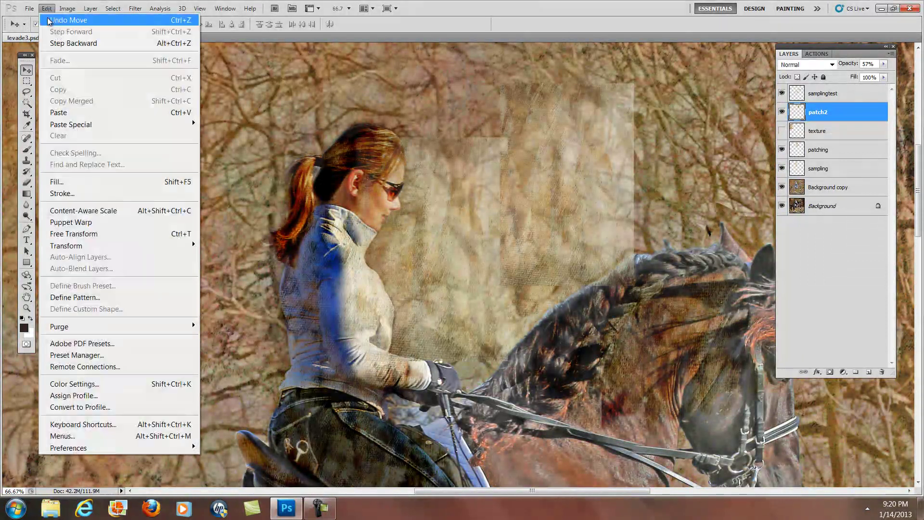
mouse_move(96, 246)
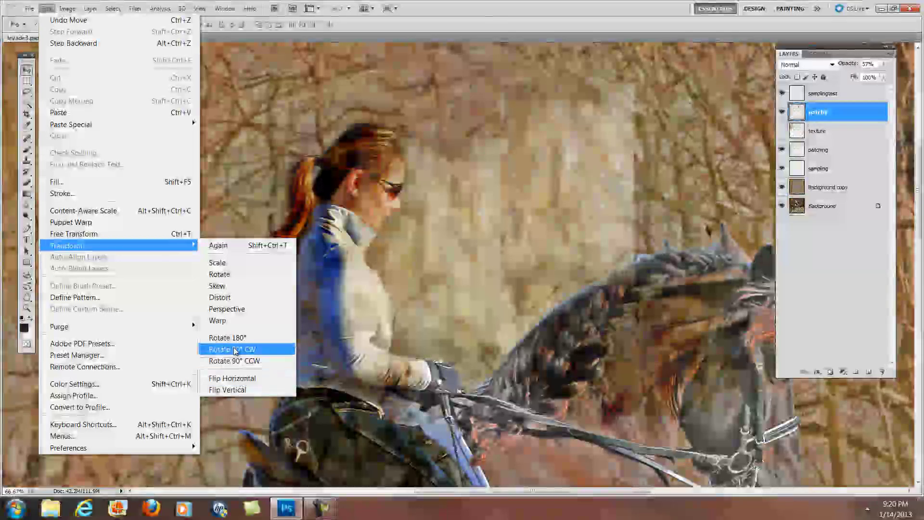
click(229, 321)
drag(634, 151, 731, 133)
drag(634, 219, 639, 228)
drag(634, 286, 743, 278)
drag(696, 218, 653, 208)
drag(501, 150, 459, 155)
drag(502, 86, 471, 75)
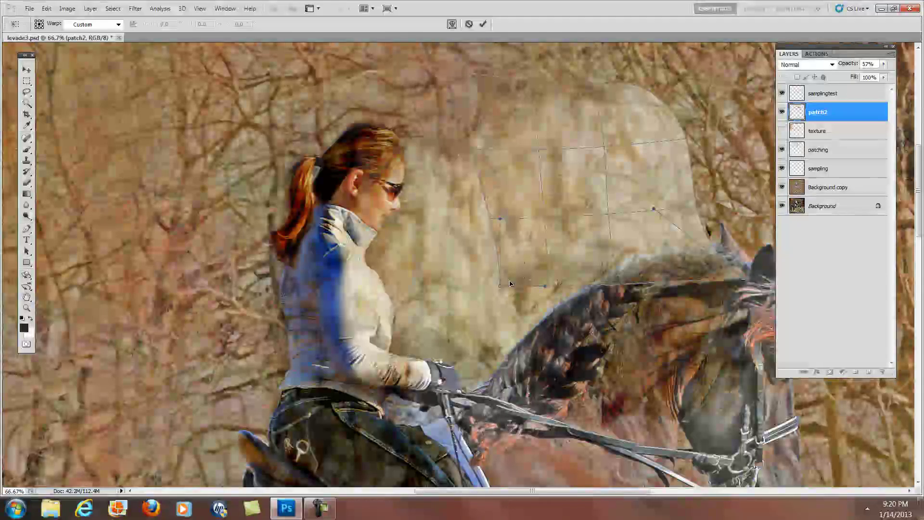
drag(497, 292, 470, 309)
mouse_move(472, 242)
mouse_down()
mouse_move(492, 224)
mouse_move(463, 229)
mouse_up()
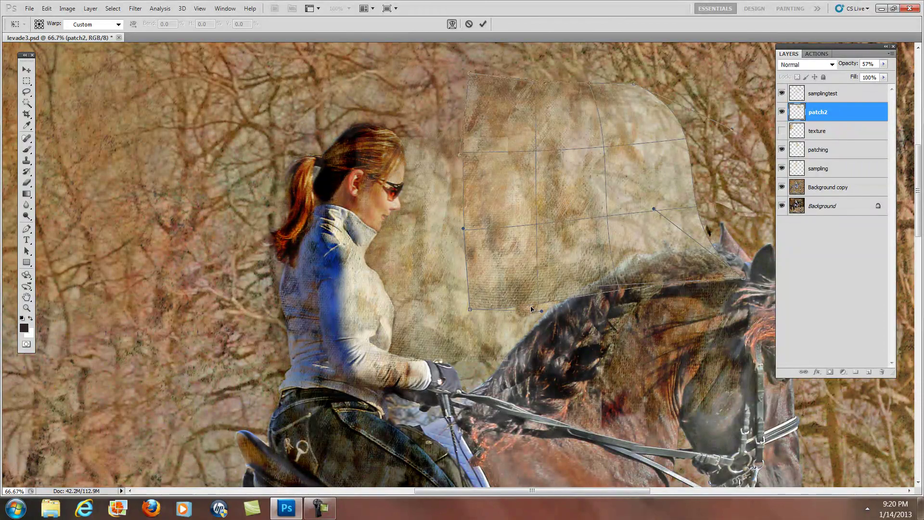
key(Return)
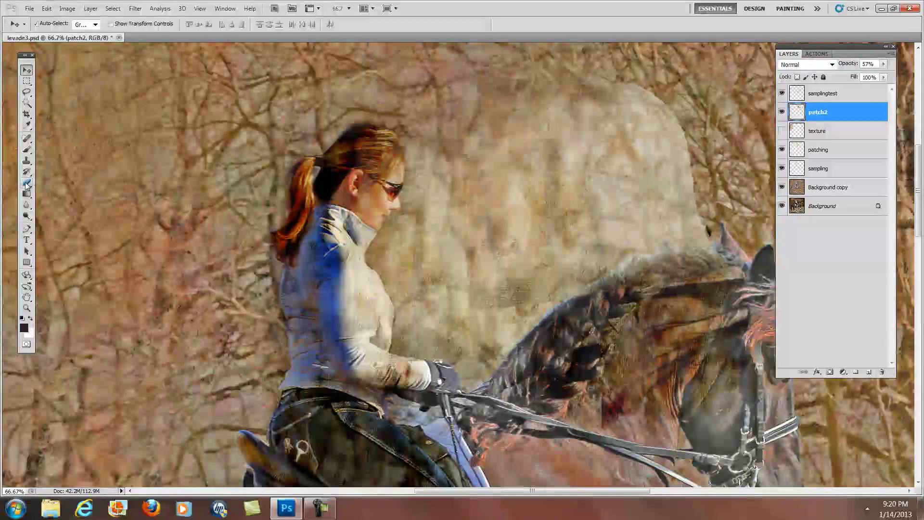
Soften the patch2 swatch's outer edges in the background using a soft 31 px Eraser at 27% opacity
key(e)
click(163, 24)
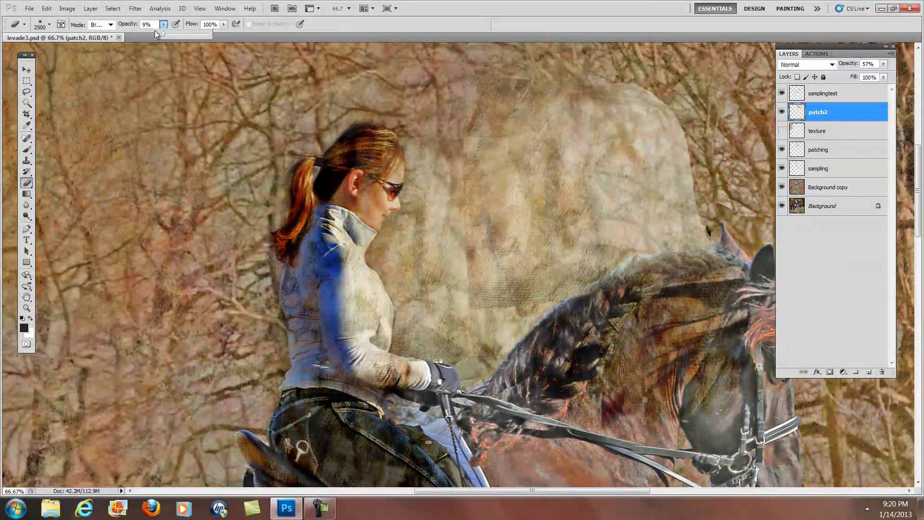
click(49, 27)
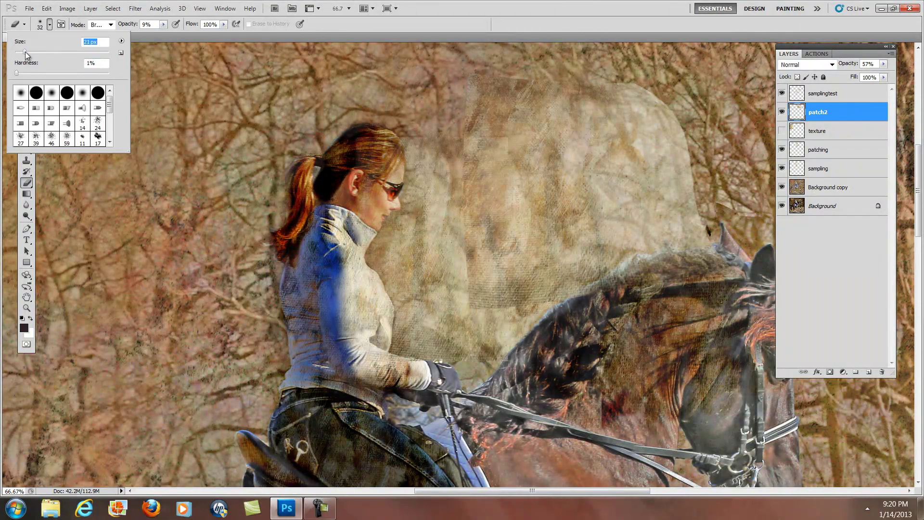
drag(16, 73, 29, 74)
drag(22, 52, 31, 52)
click(163, 24)
drag(160, 33, 172, 34)
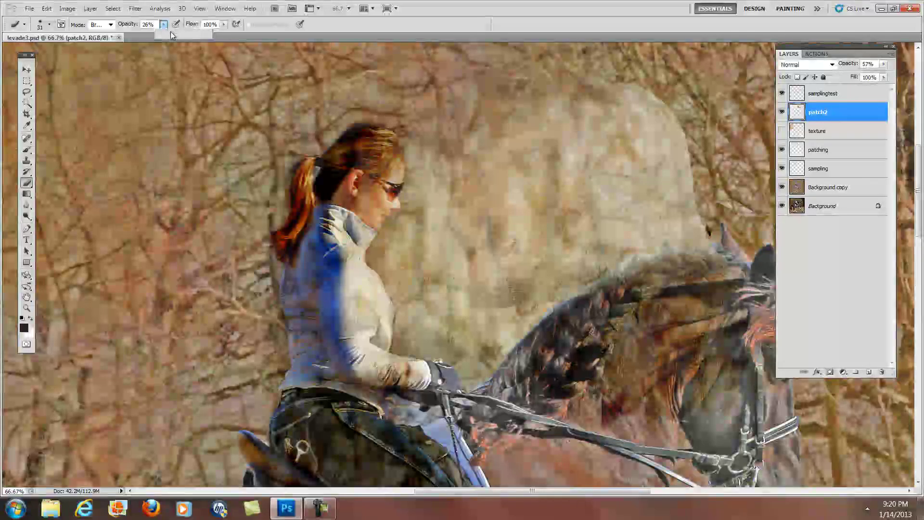
click(466, 72)
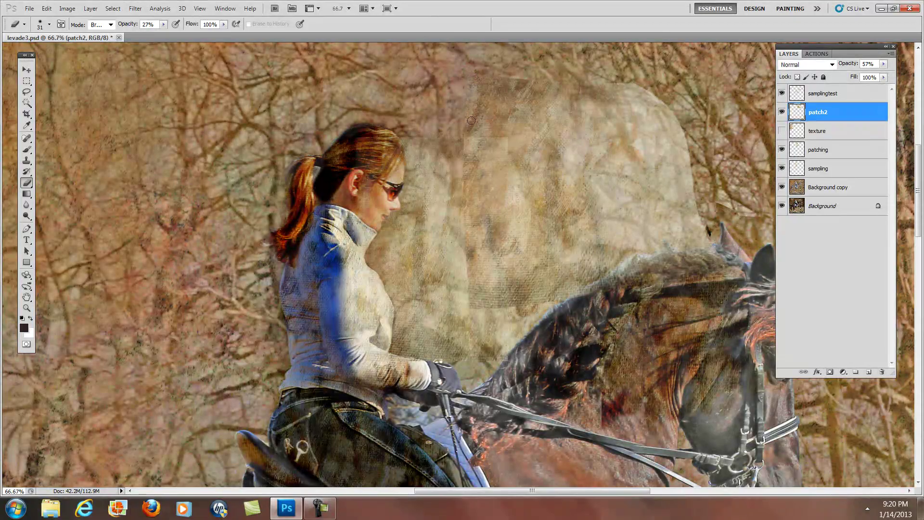
drag(465, 105, 457, 98)
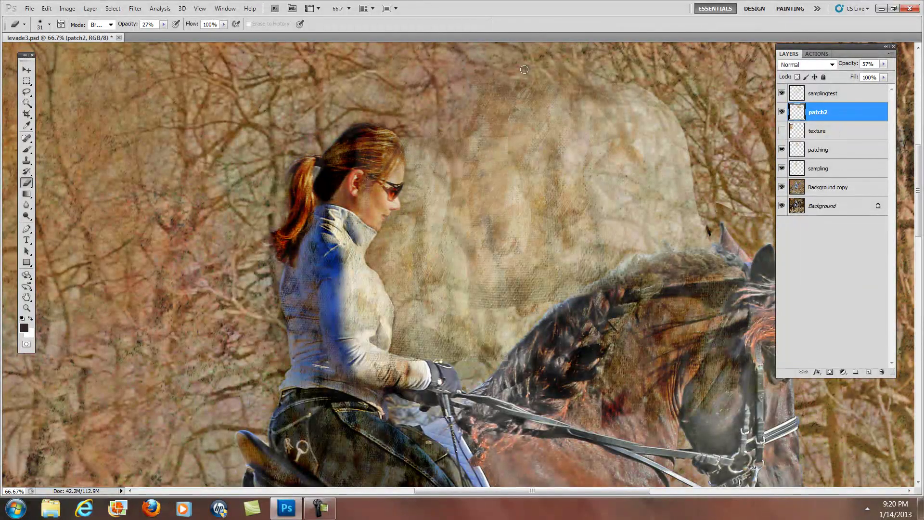
mouse_move(699, 141)
mouse_down()
mouse_move(692, 193)
mouse_move(703, 227)
mouse_move(689, 204)
mouse_move(687, 137)
mouse_up()
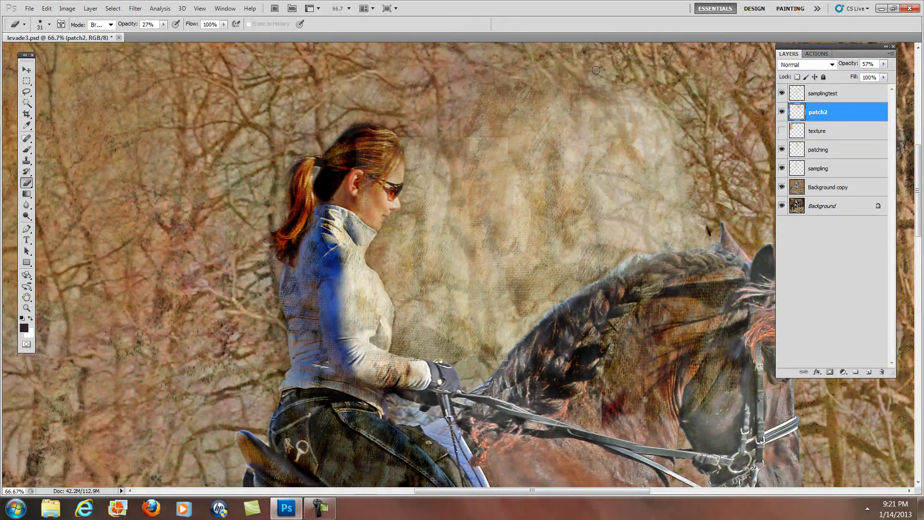
Compare the background in front of the rider with the patching layer hidden and shown
click(832, 130)
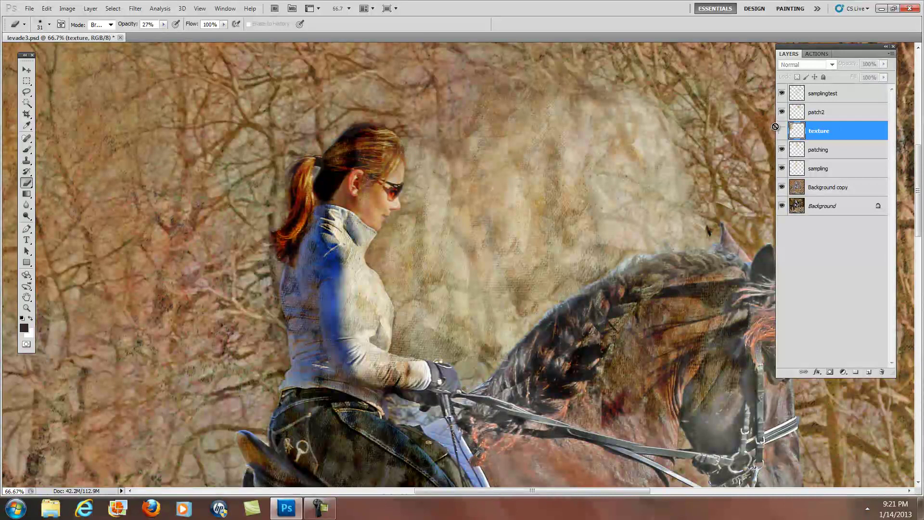
click(825, 114)
click(781, 150)
click(782, 149)
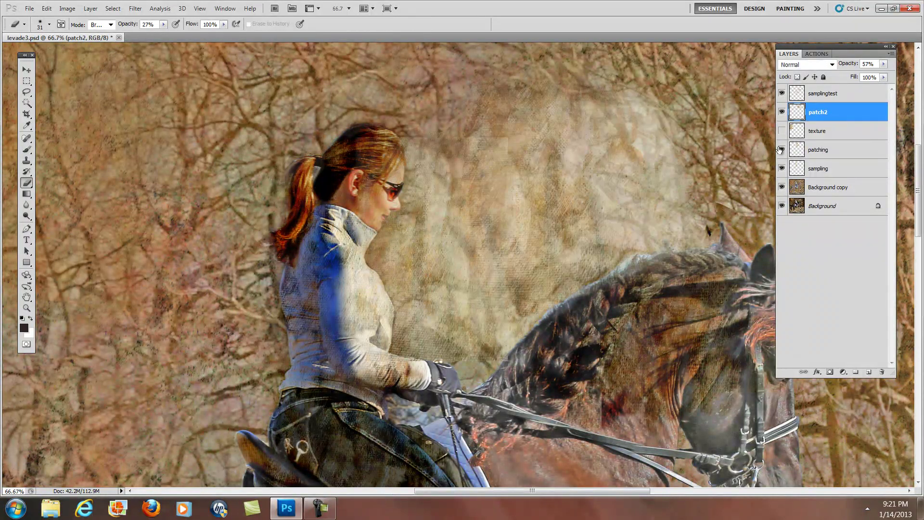
click(781, 150)
click(782, 150)
Lightly erase the patching layer's edges between the rider and the horse's braided neck, undoing unwanted strokes
click(834, 148)
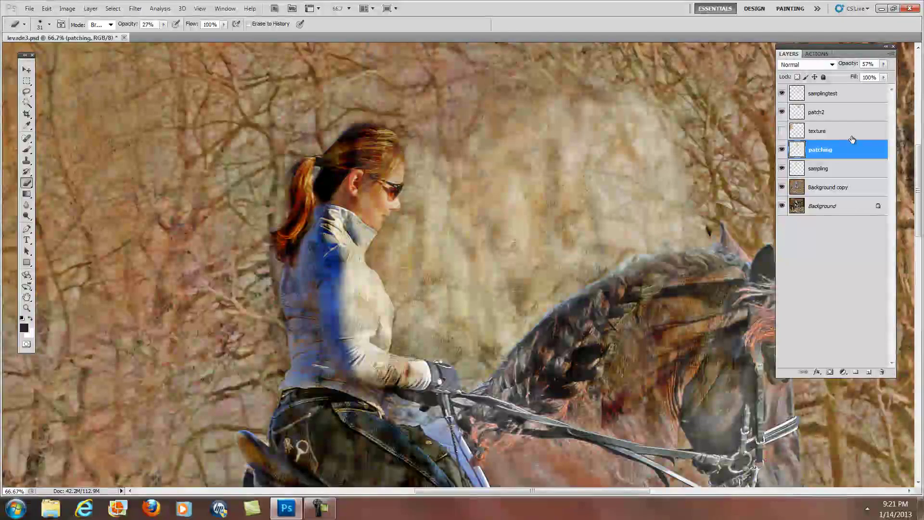
click(782, 149)
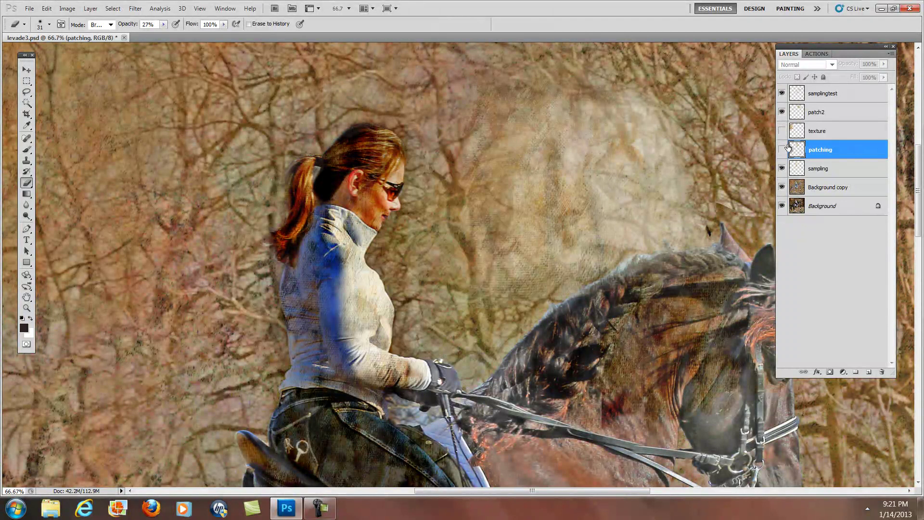
click(782, 150)
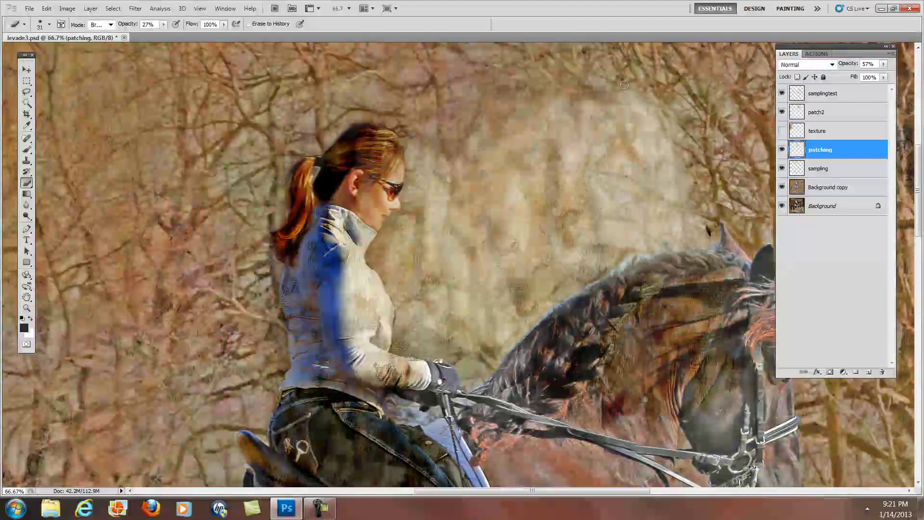
drag(453, 187, 454, 194)
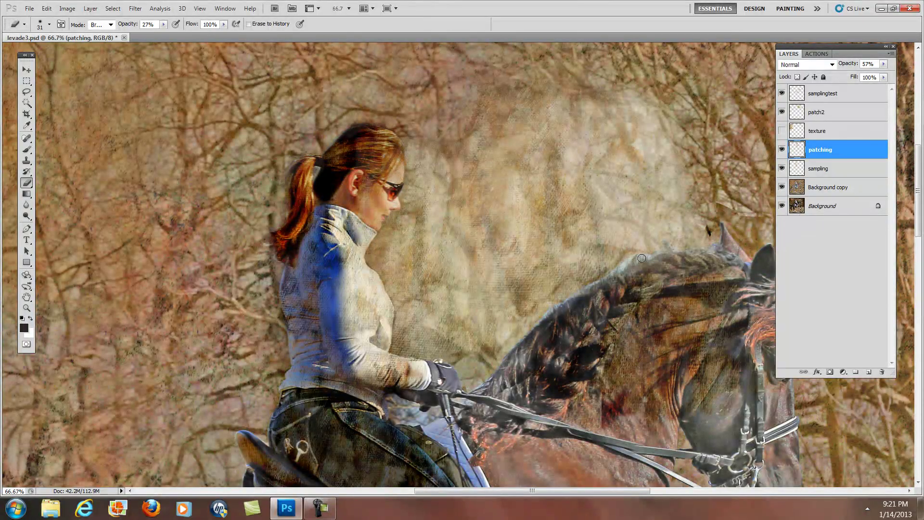
mouse_move(496, 295)
mouse_down()
mouse_move(544, 301)
mouse_move(469, 301)
mouse_move(478, 280)
mouse_up()
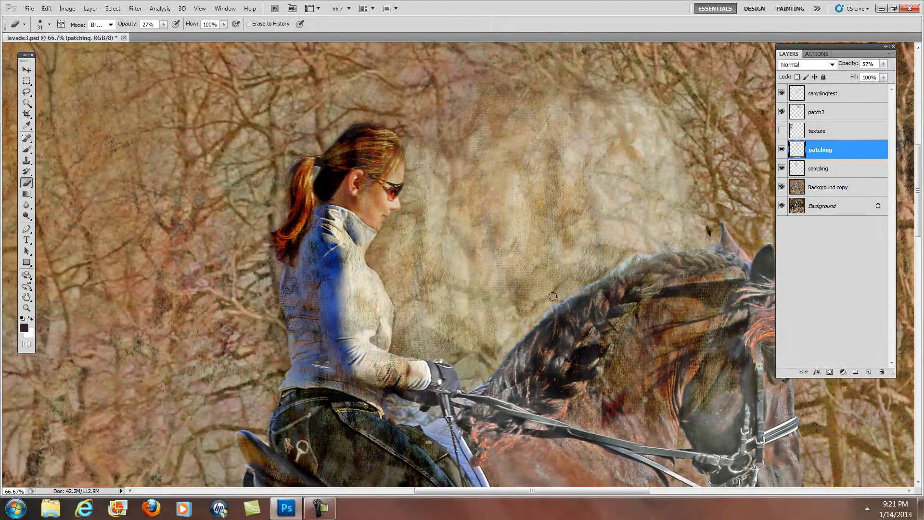
key(ctrl+z)
key(ctrl+z)
drag(628, 284, 707, 264)
Move the patching layer directly beneath patch2 and merge patch2 down into it
click(26, 308)
alt+click(383, 275)
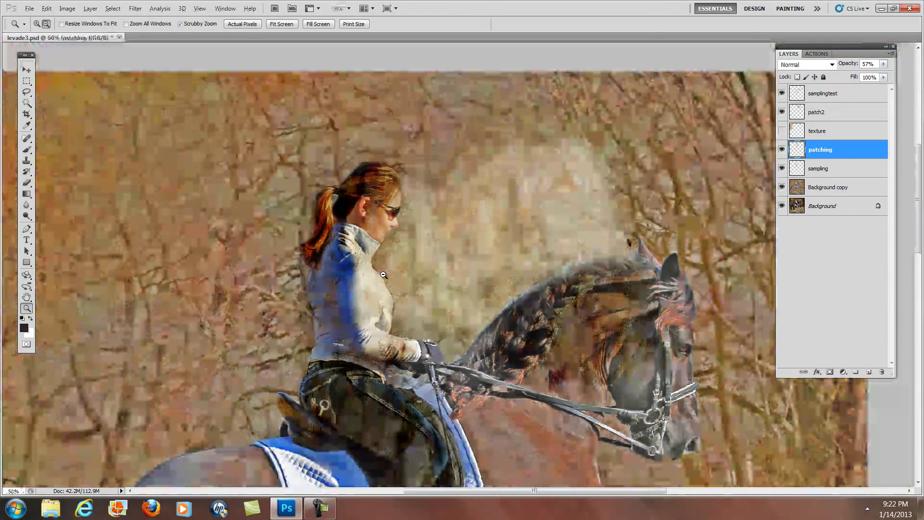
alt+click(388, 284)
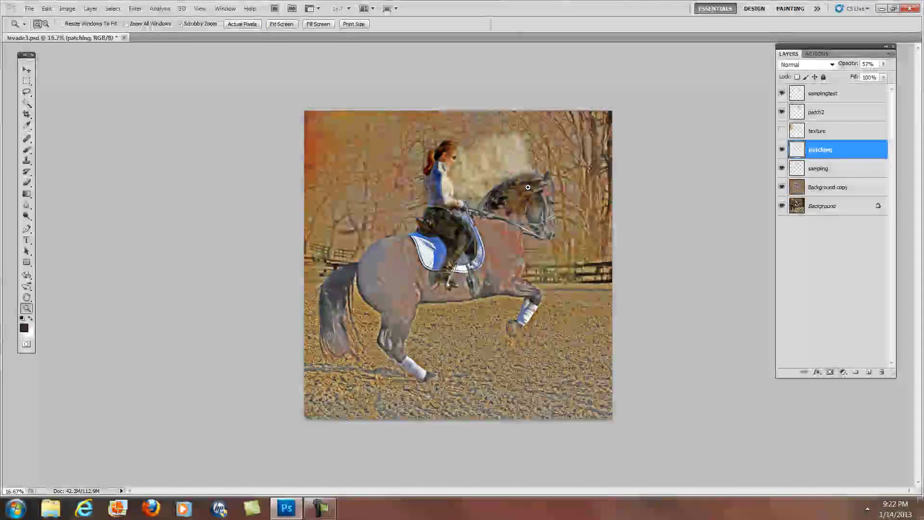
drag(823, 150, 826, 127)
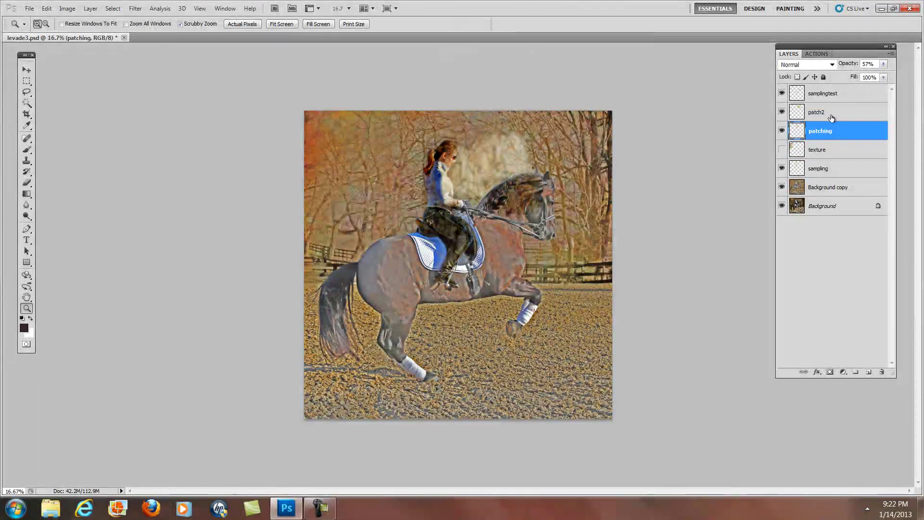
click(825, 115)
click(891, 55)
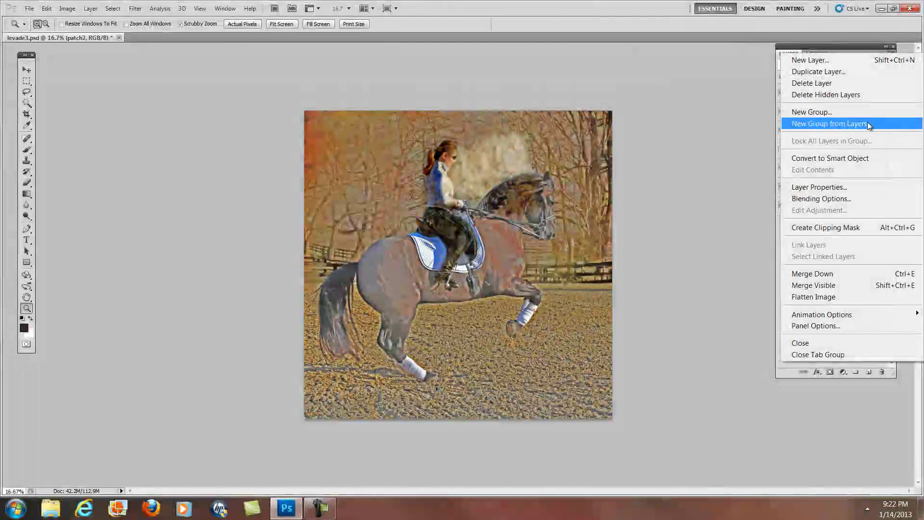
click(834, 273)
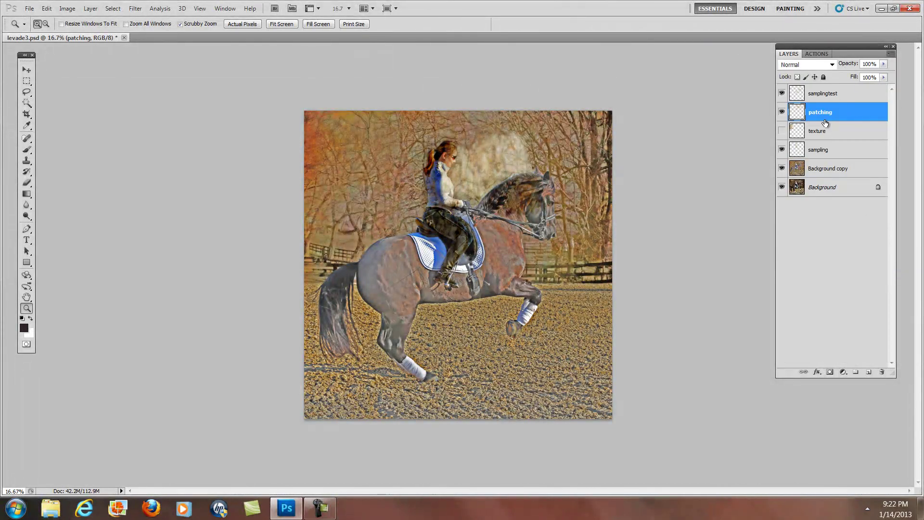
Check the merged patching layer hidden and shown, and set its opacity to 86%
click(782, 111)
click(782, 112)
click(867, 65)
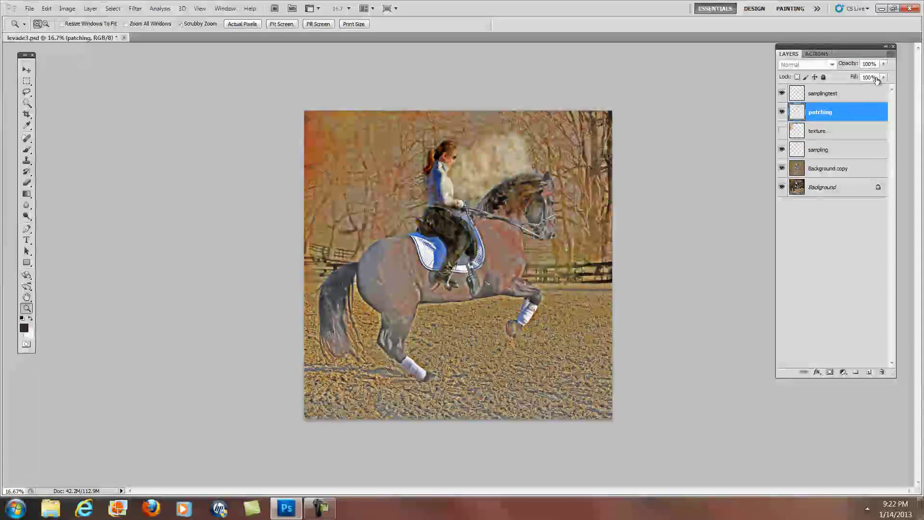
text(57)
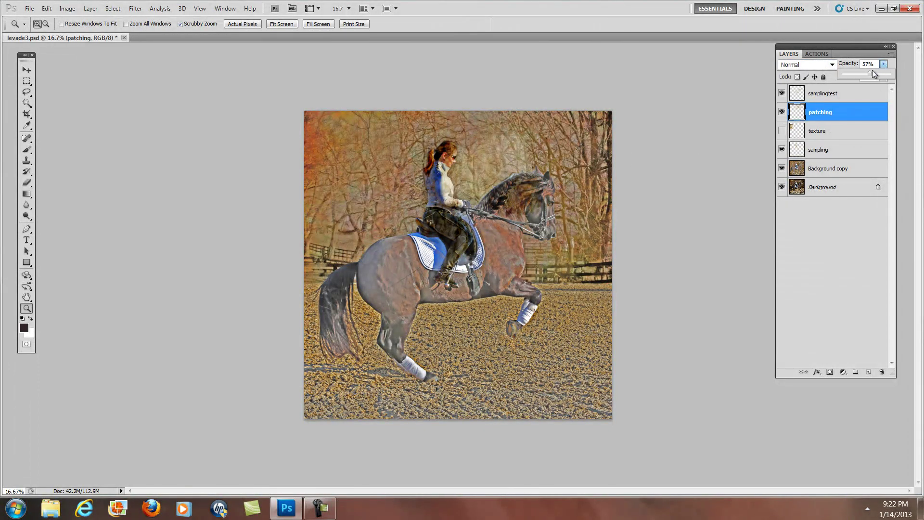
drag(875, 71, 887, 73)
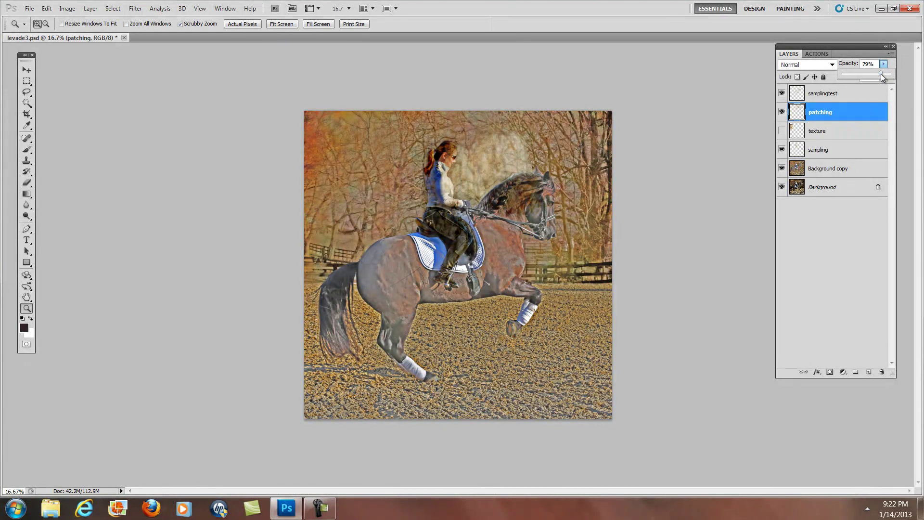
drag(878, 73, 886, 75)
click(353, 130)
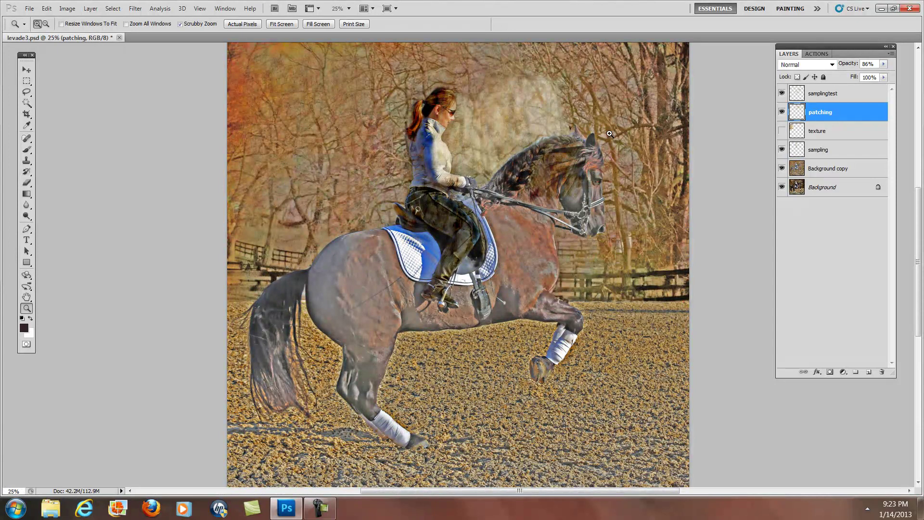
Try the merged patch over the background behind the rider at various opacities, then return it to its place at 86%
click(27, 70)
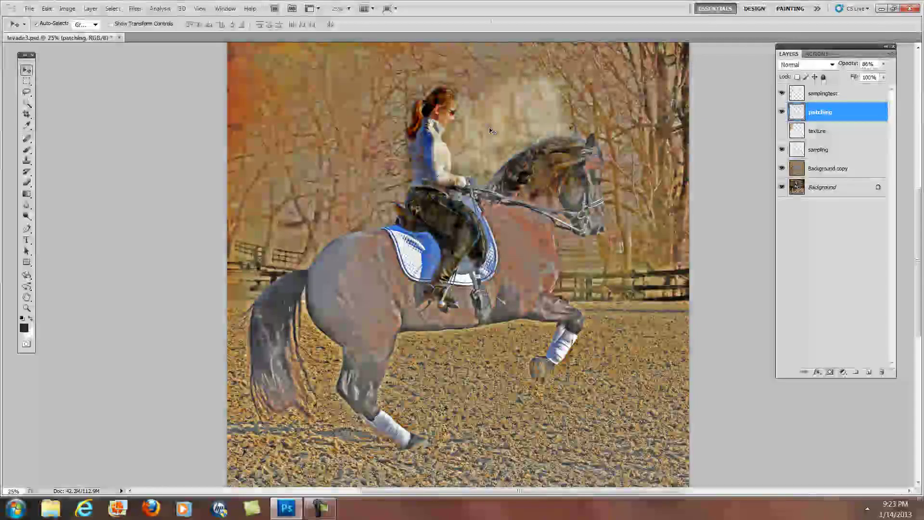
drag(501, 126, 290, 96)
click(883, 64)
drag(885, 75, 881, 75)
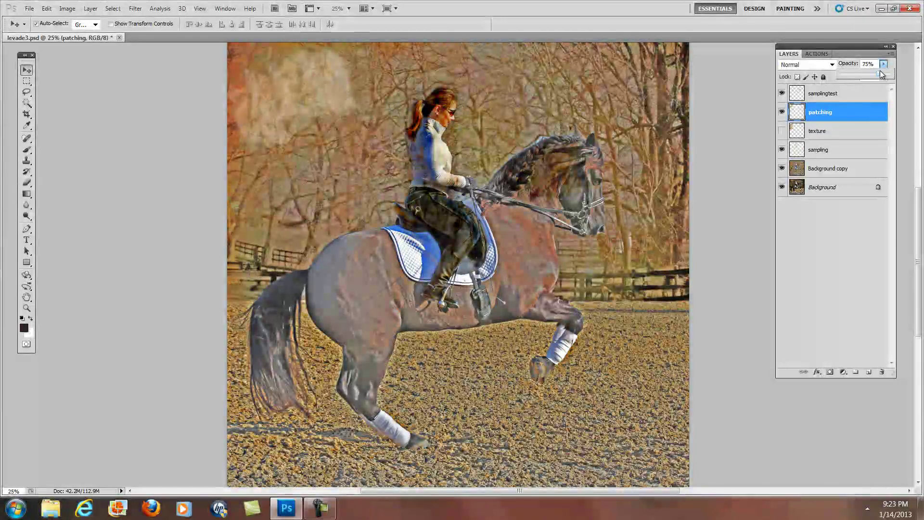
drag(874, 75, 890, 73)
drag(332, 117, 517, 115)
key(ctrl+z)
key(ctrl+z)
key(8)
key(6)
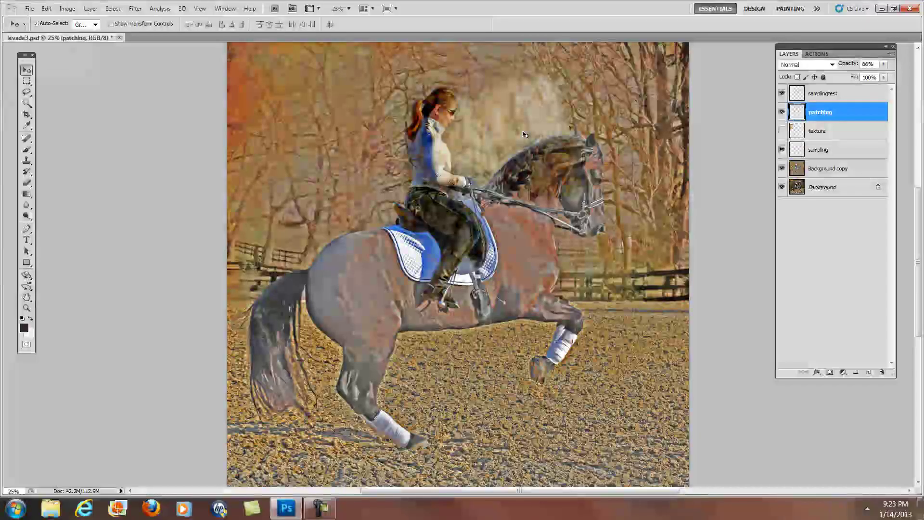
Examine how the merged patch blends around the rider and the horse's neck and ears at several magnifications
drag(917, 222, 918, 198)
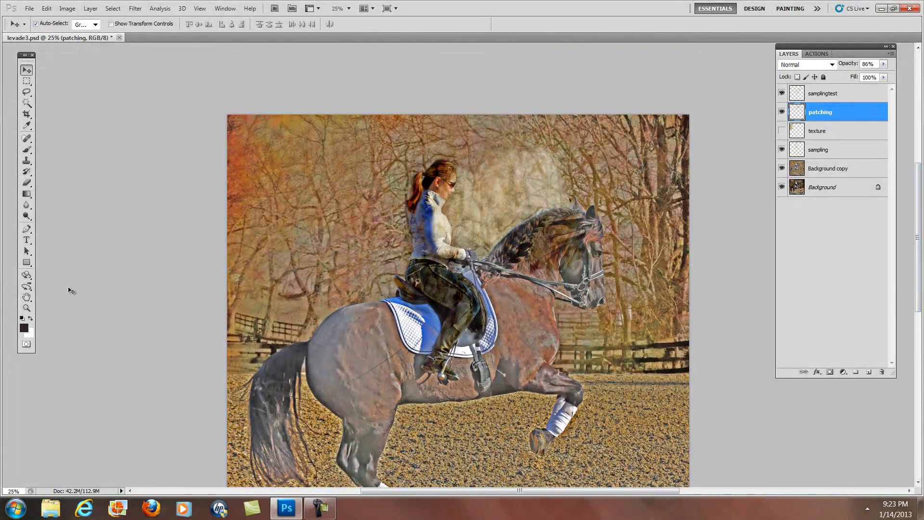
click(26, 308)
drag(520, 144, 532, 158)
click(531, 157)
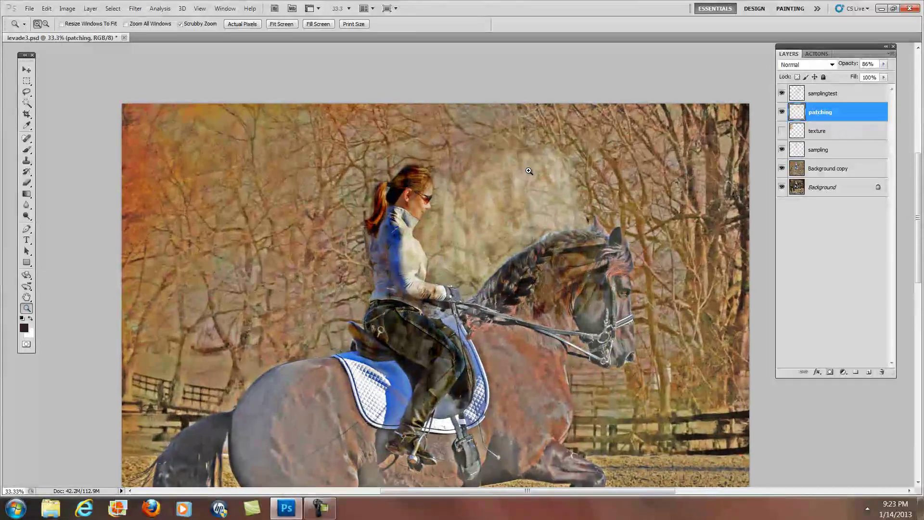
click(529, 171)
alt+click(448, 231)
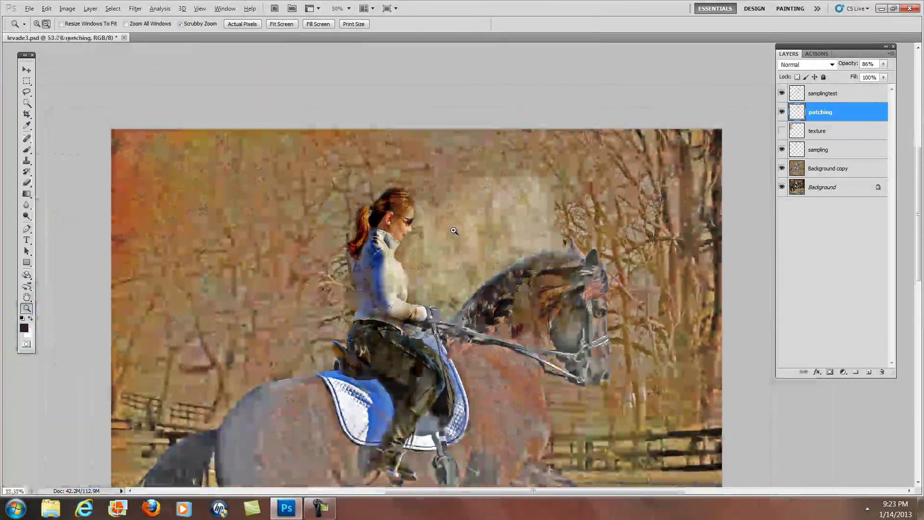
alt+click(453, 233)
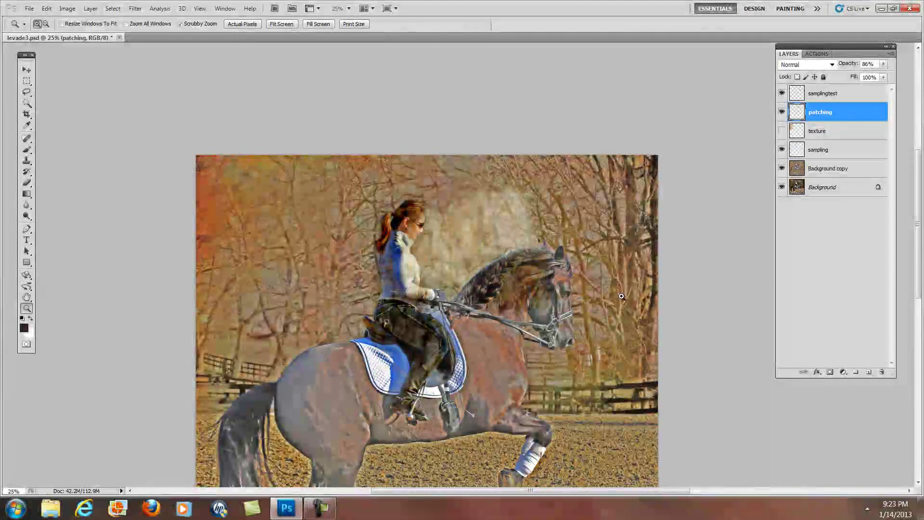
click(542, 236)
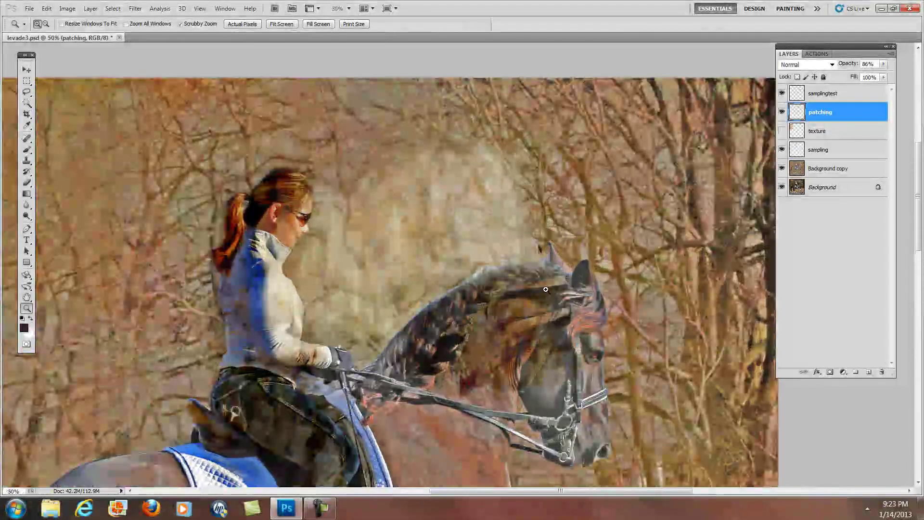
click(544, 265)
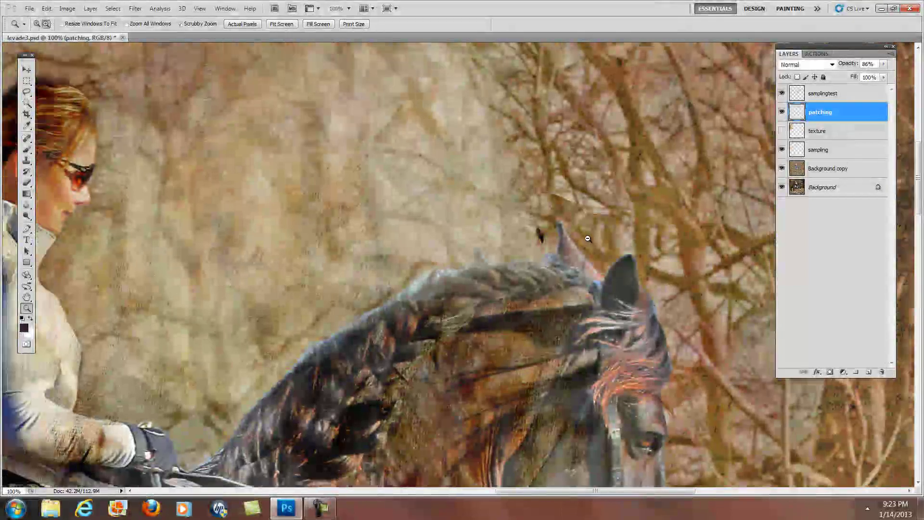
alt+click(588, 238)
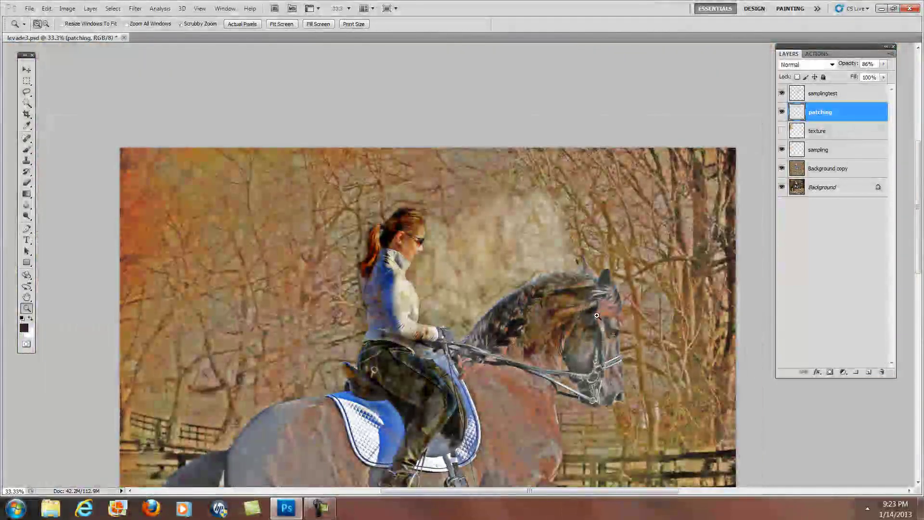
click(611, 330)
click(611, 331)
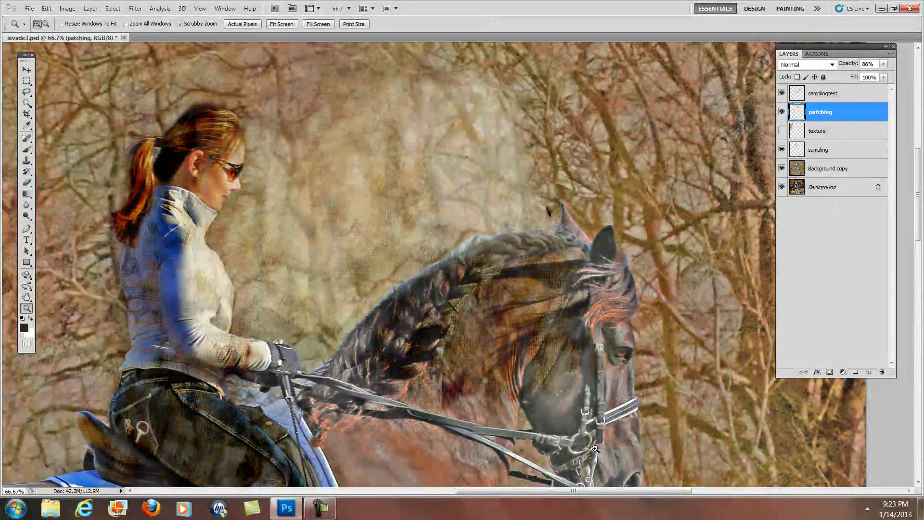
click(320, 508)
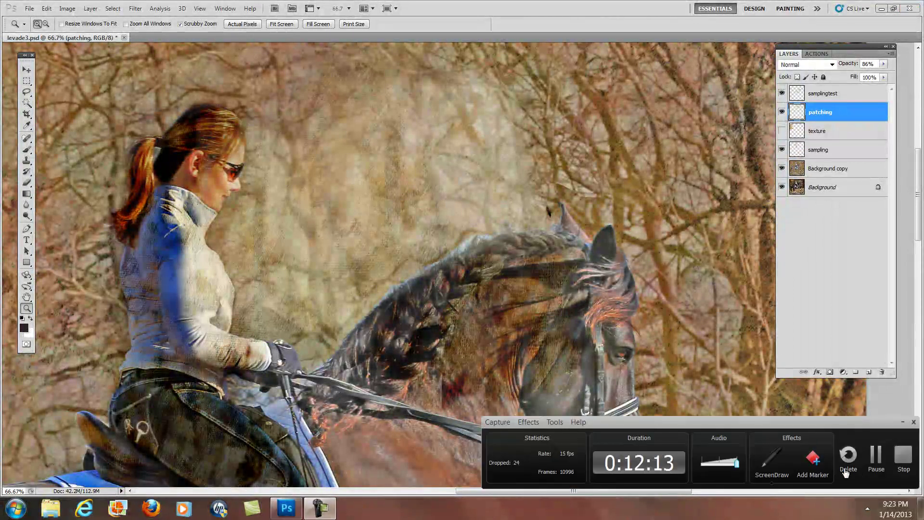